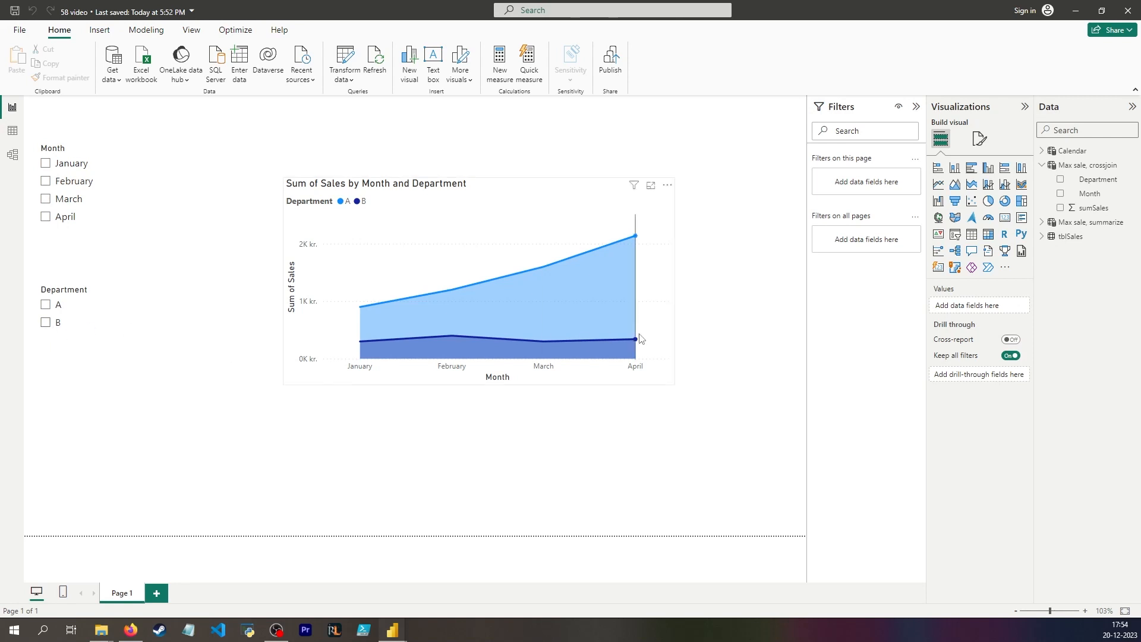
- Filter the area chart to department B with the slicer and clear that filter again
left_click(45, 322)
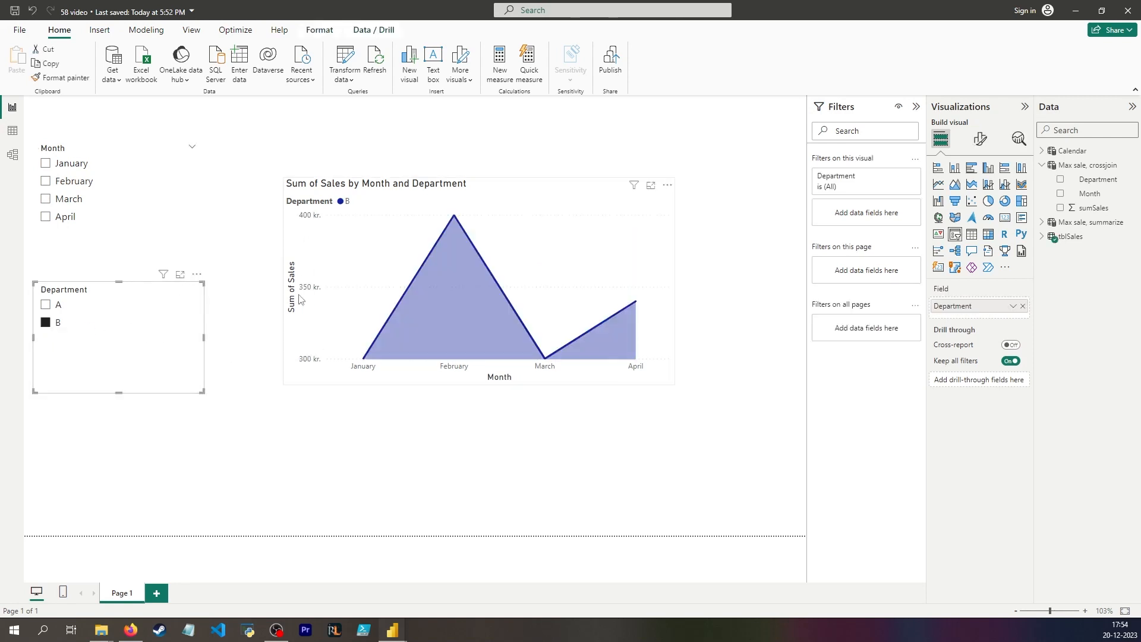
left_click(45, 322)
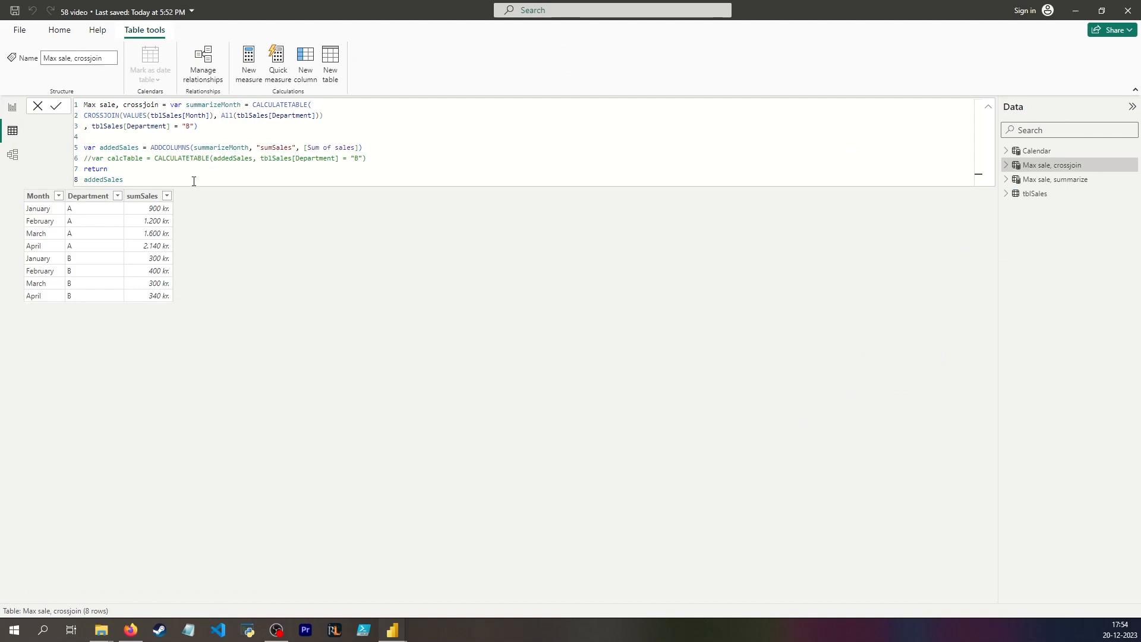
- Delete the commented-out calcTable line from the Max sale, crossjoin table formula in the table view
triple_click(259, 158)
left_click(301, 157)
left_click_drag(387, 156, 57, 154)
key("BackSpace")
left_click(144, 170)
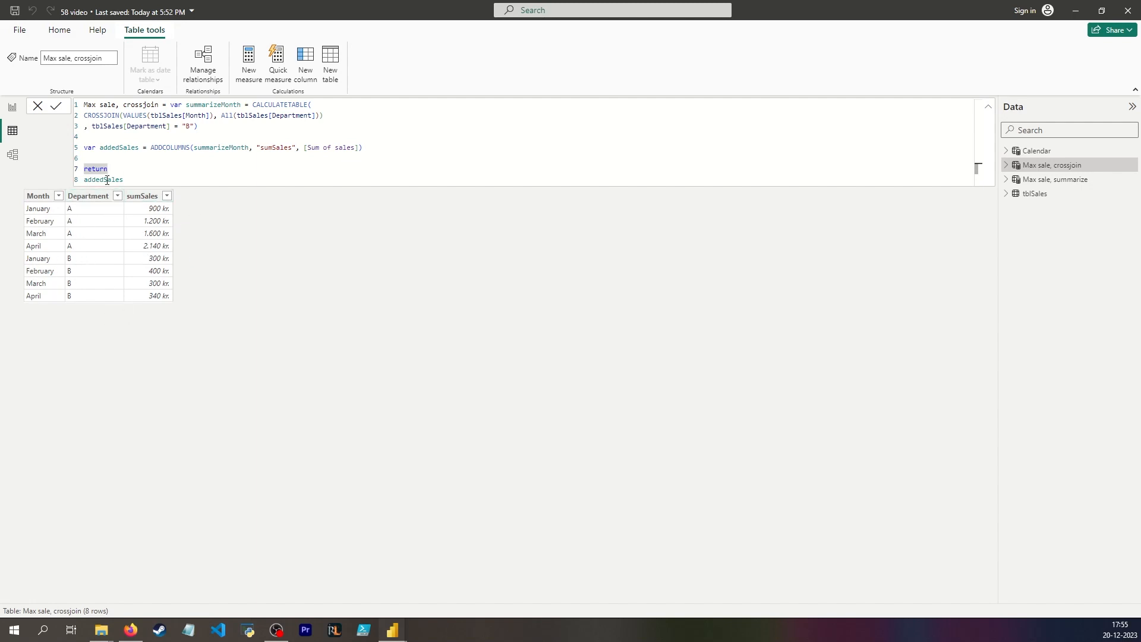
- On the emptied line above return, add the variable maxSum = MAXX(addedSales, [sumSales])
left_click(114, 158)
type("var maxSum = MAXX(")
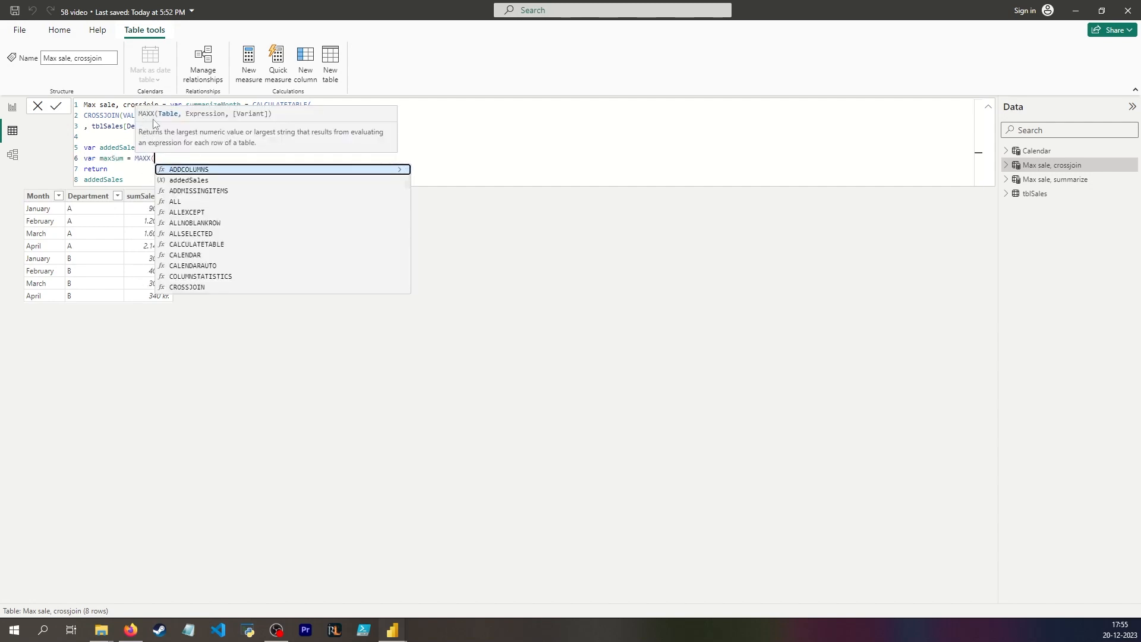
type("add")
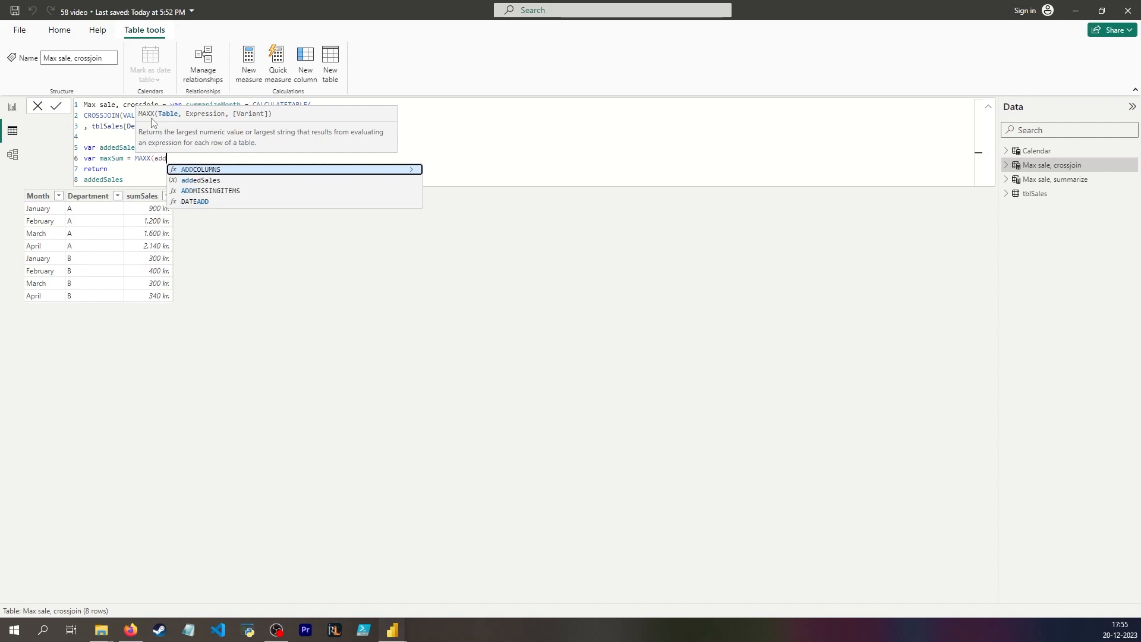
key("Down")
key("Tab")
type(", ")
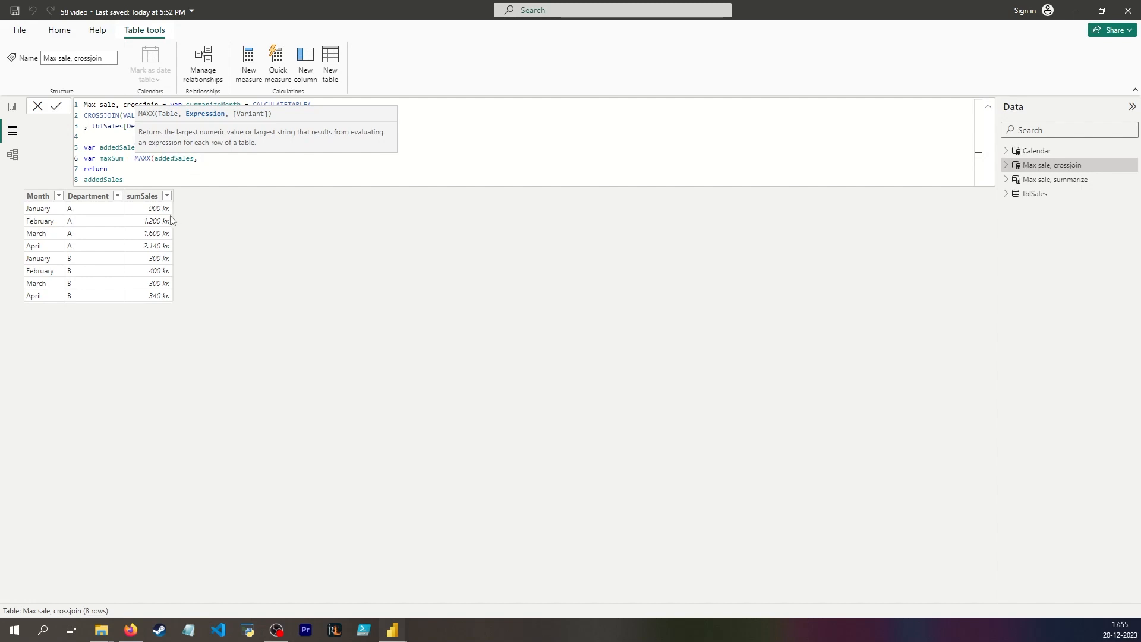
type("[sumSales])")
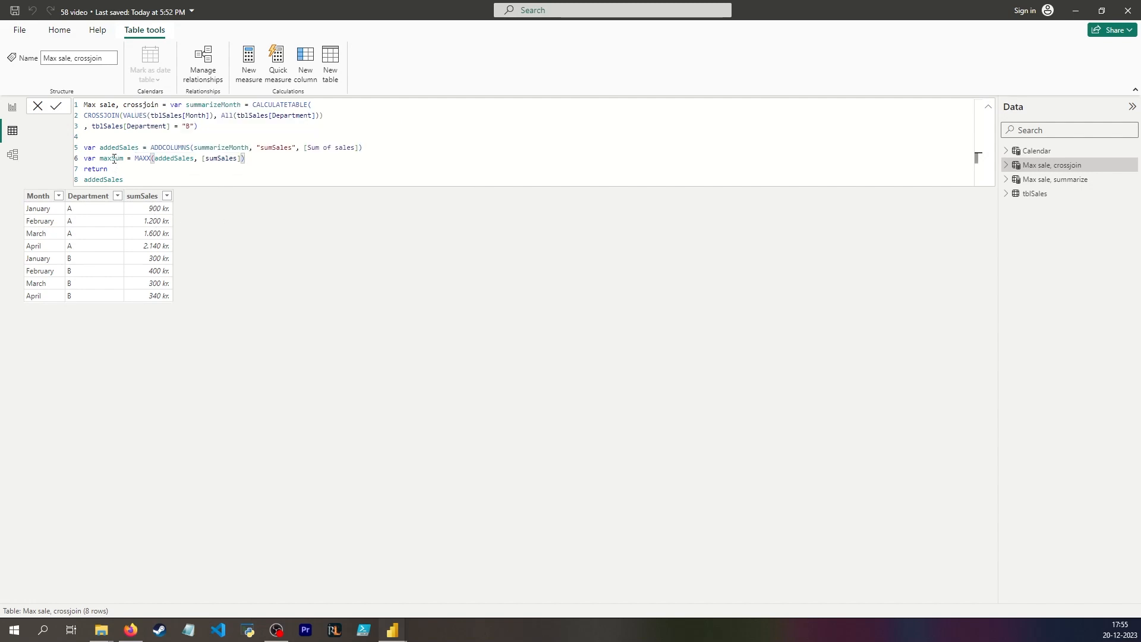
- Make the formula return {maxSum} in braces instead of addedSales, and commit it
double_click(114, 159)
key("ctrl+c")
double_click(104, 179)
key("ctrl+v")
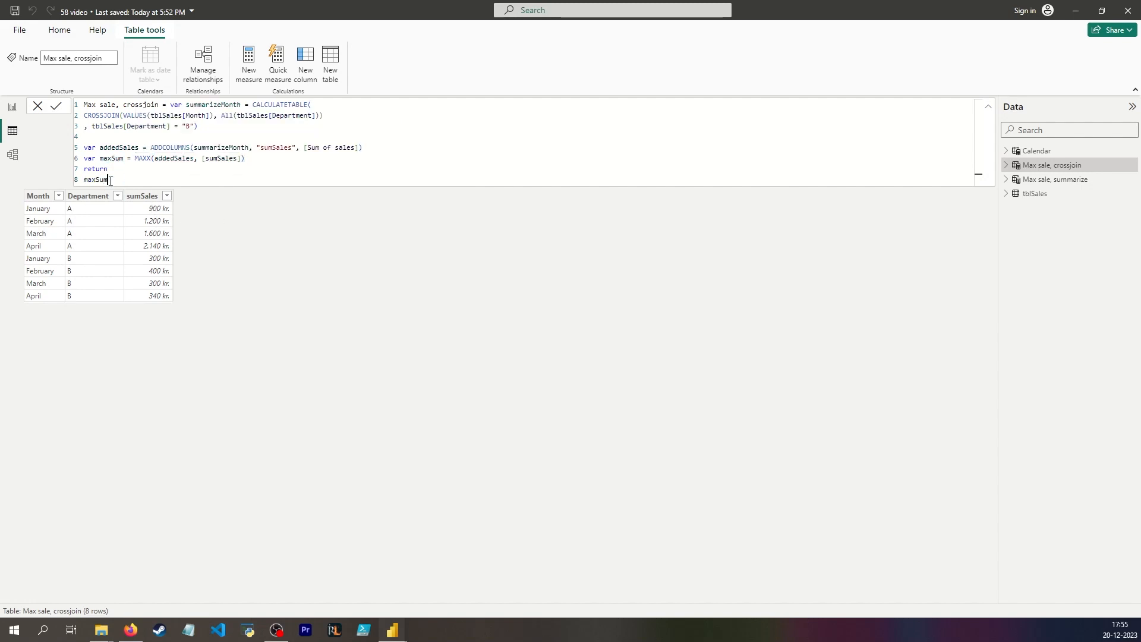
key("Return")
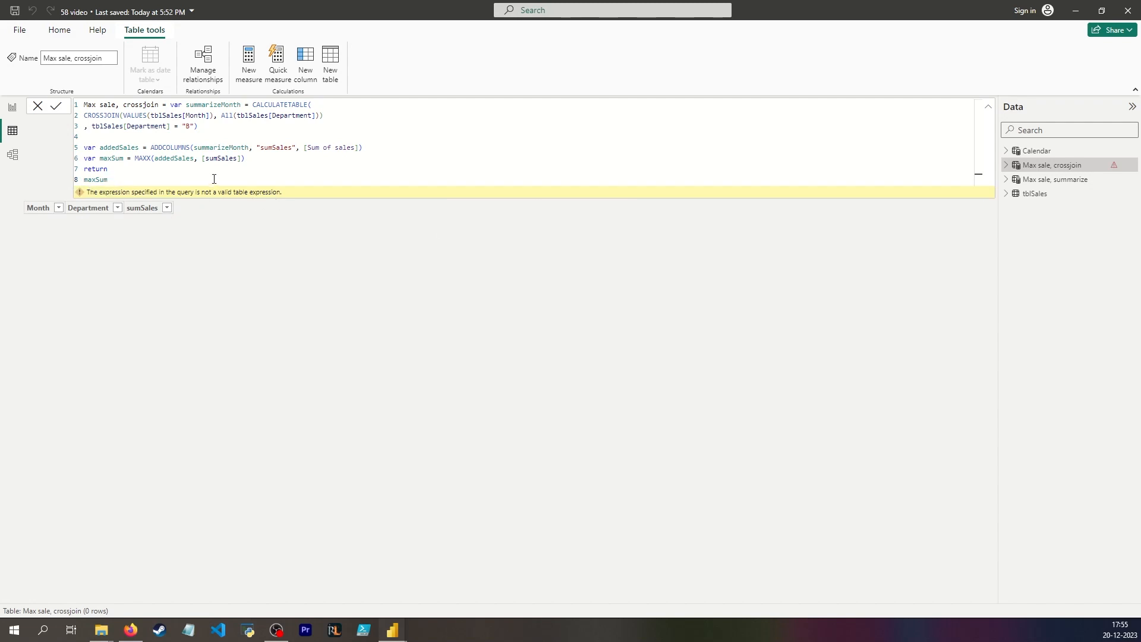
double_click(89, 179)
type("{")
key("Return")
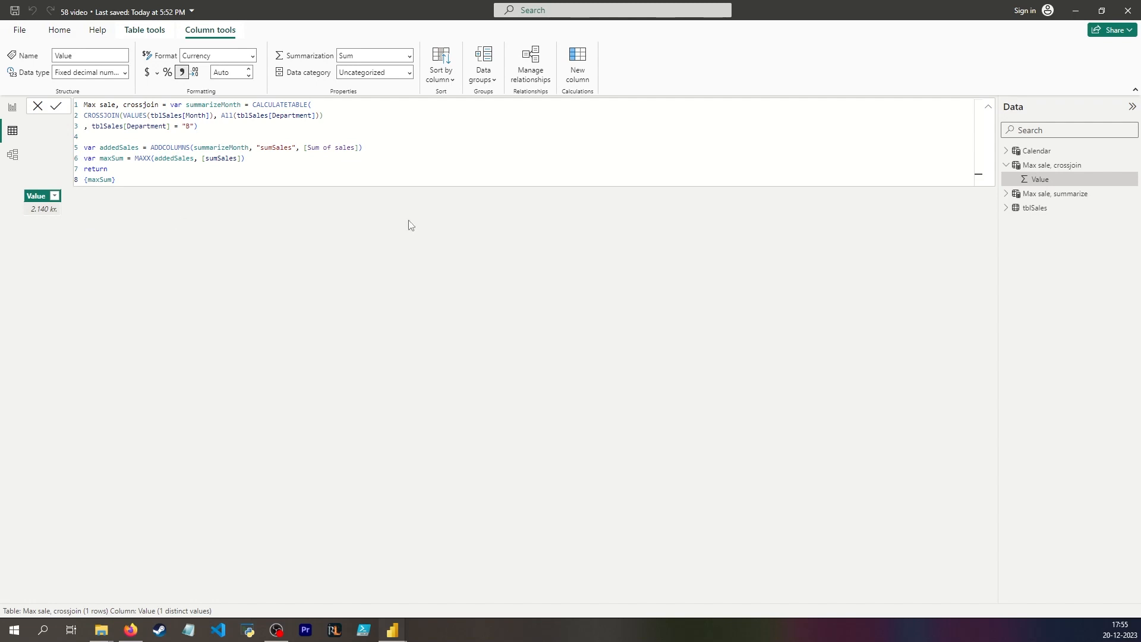
- Try returning the addedSales table in place of {maxSum}
double_click(109, 145)
left_click_drag(117, 179, 84, 179)
key("ctrl+v")
key("Return")
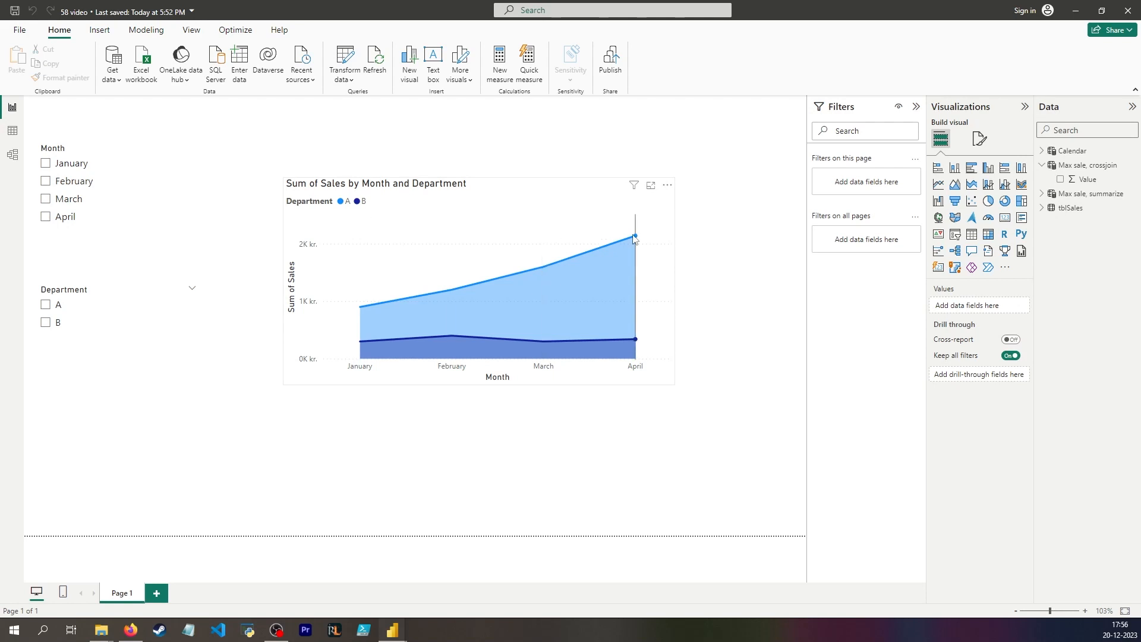
- Inspect April's sales per department on the report's area chart and return to the calculated table's formula
mouse_move(634, 238)
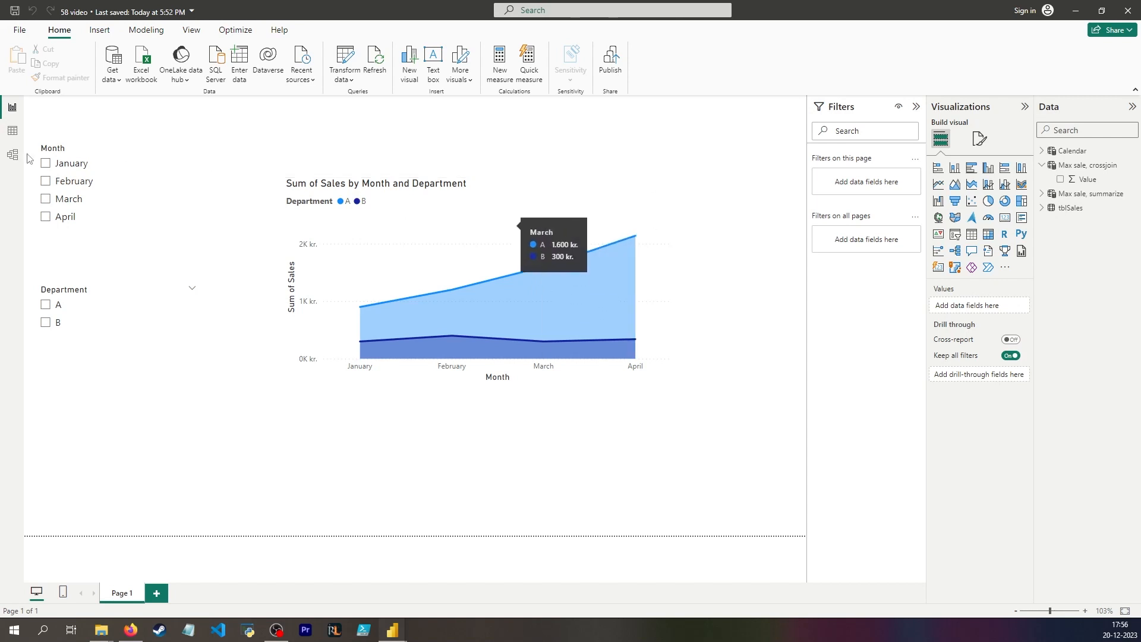
left_click(12, 130)
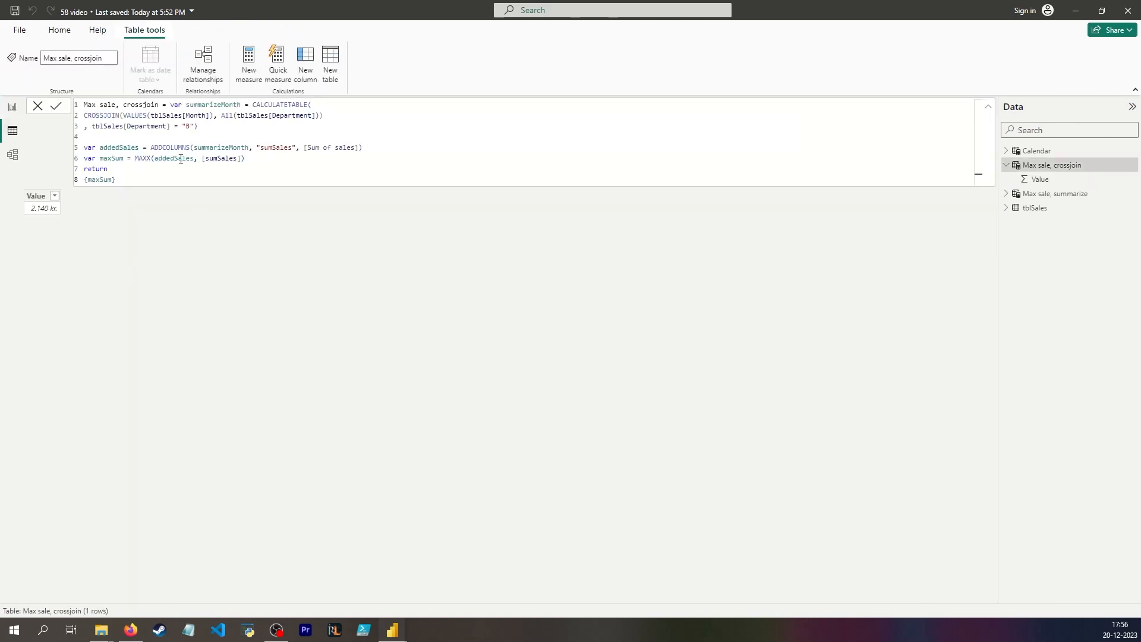
- Below maxSum, add the variable rounded = ROUND(maxSum, -3), return {rounded}, and commit the formula
left_click(267, 158)
key("Return")
key("Return")
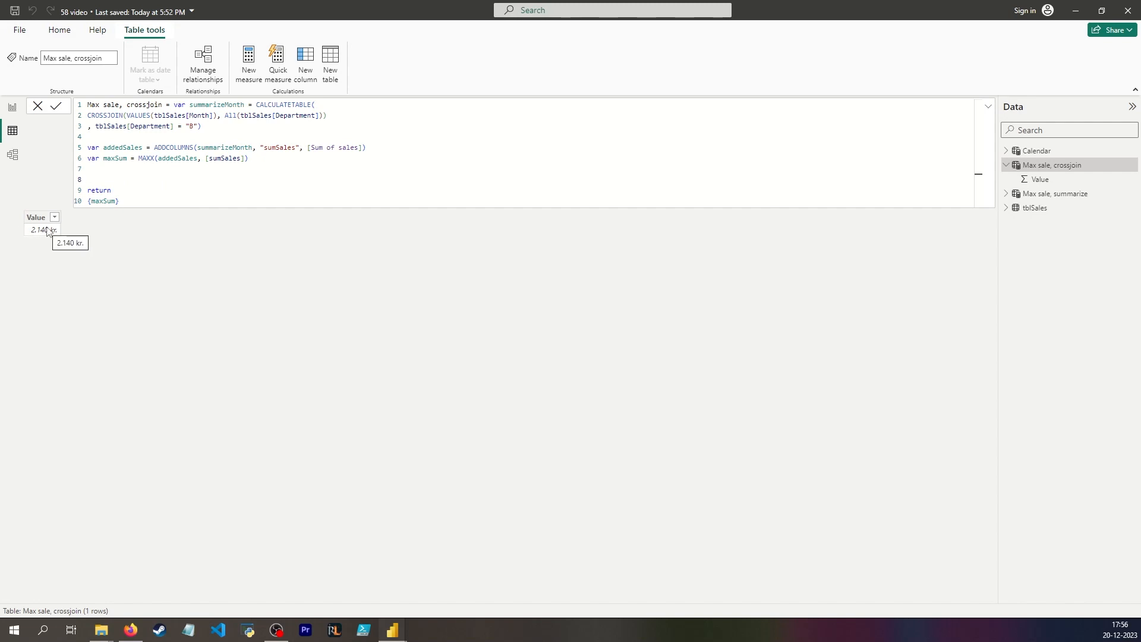
type("var rounded = ROUND(")
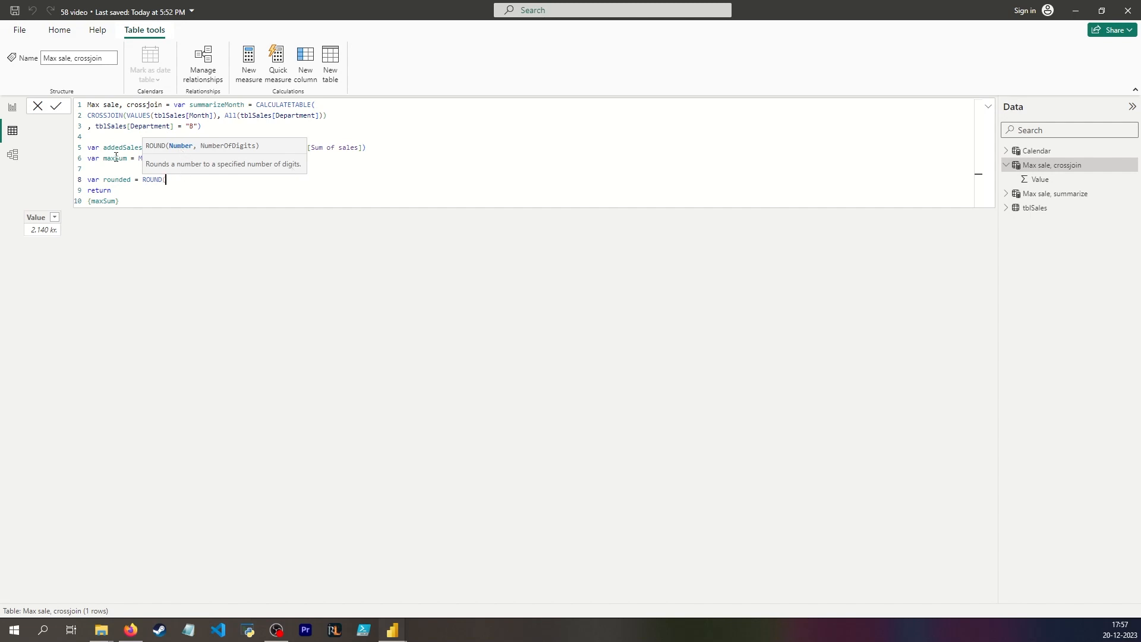
type("maxSum, -3)")
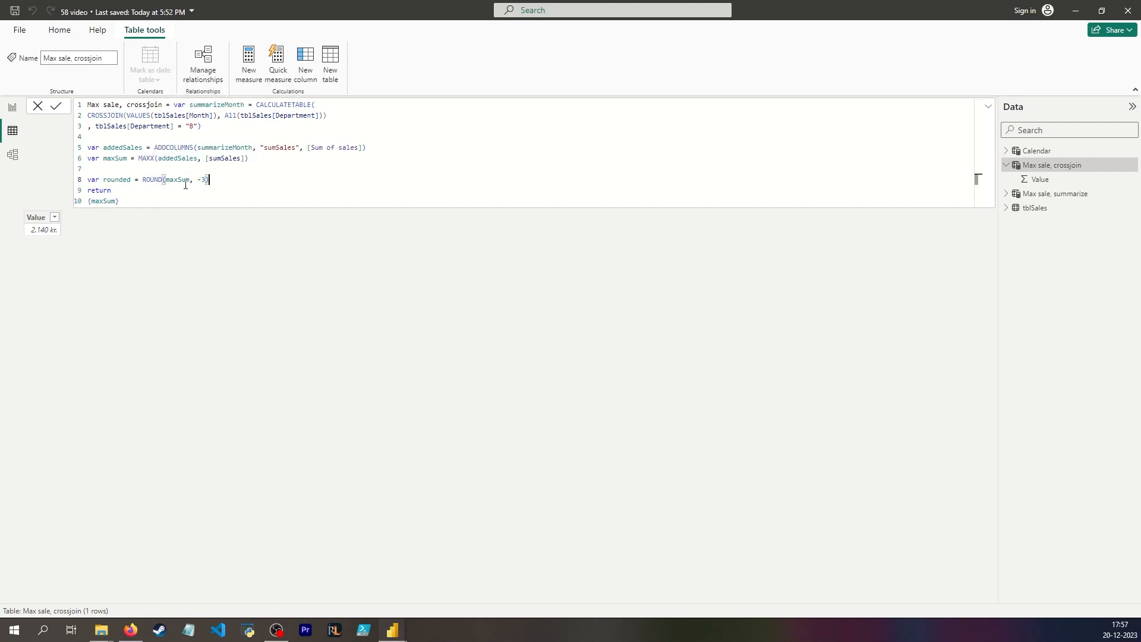
double_click(104, 201)
type("rounded")
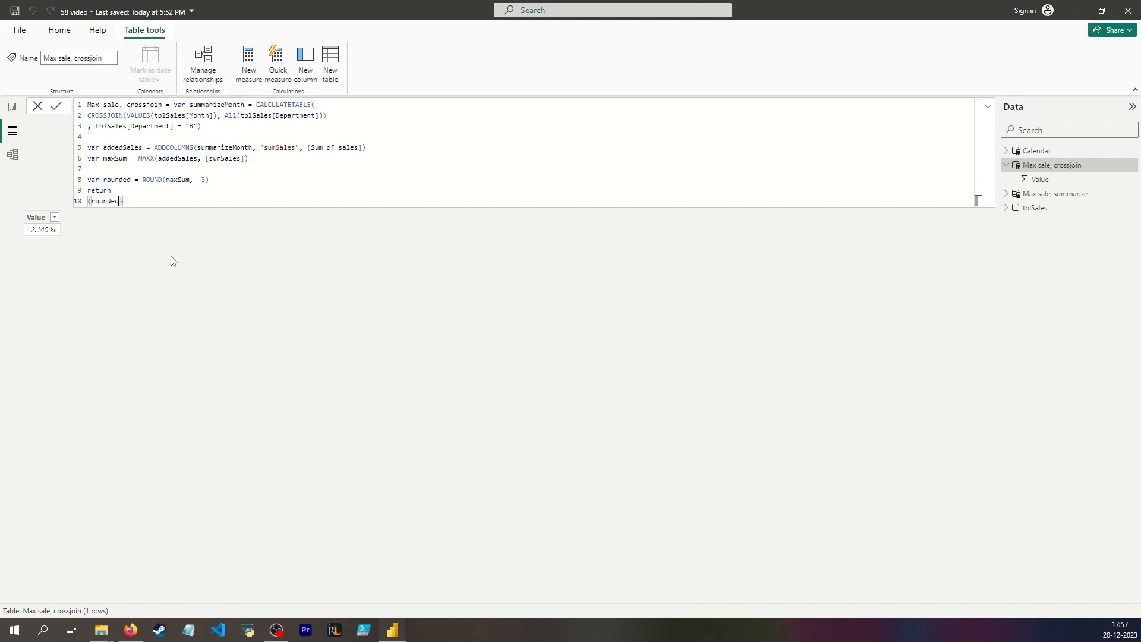
key("Return")
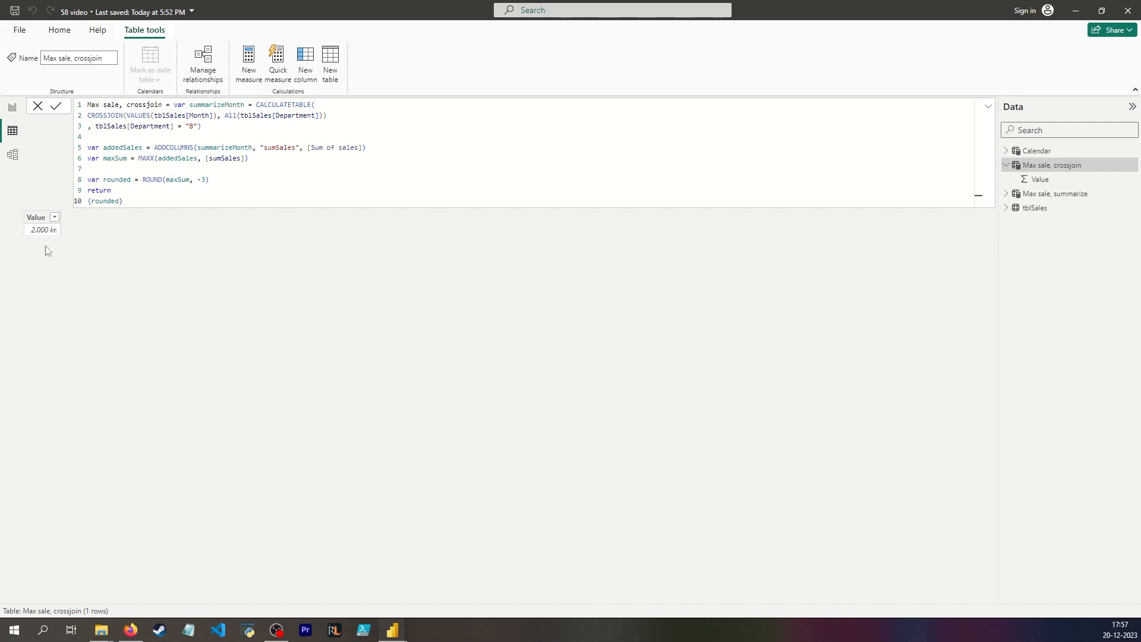
- Move the summarizeMonth variable off the formula's first line and declare roundedMultiple = 500 above it
double_click(258, 105)
left_click(175, 105)
key("shift+Return")
key("shift+Return")
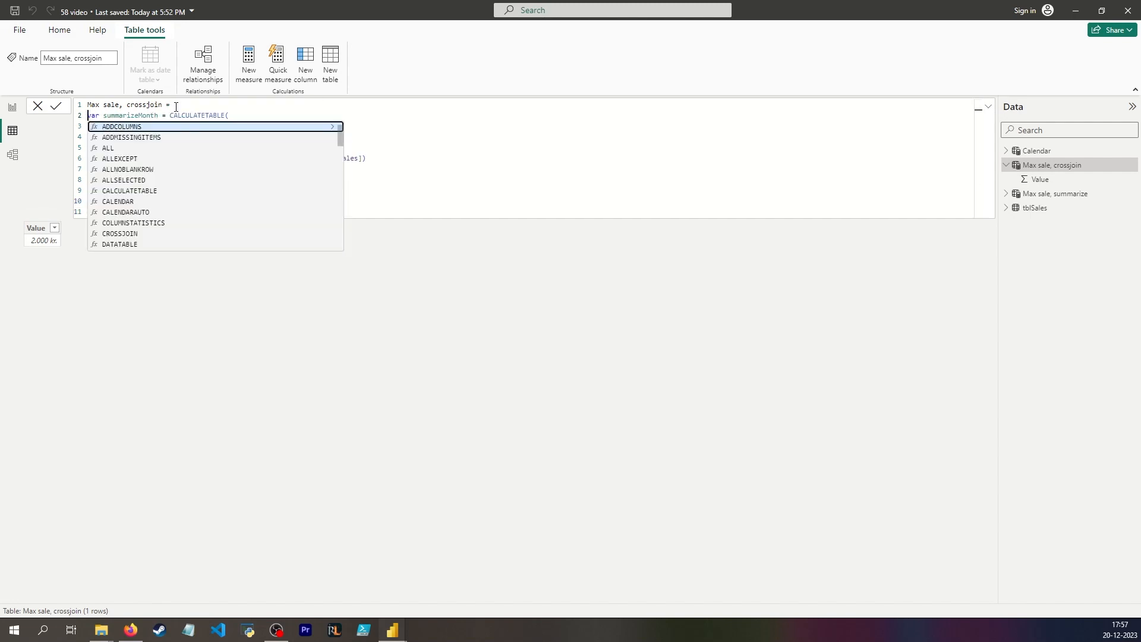
left_click(162, 114)
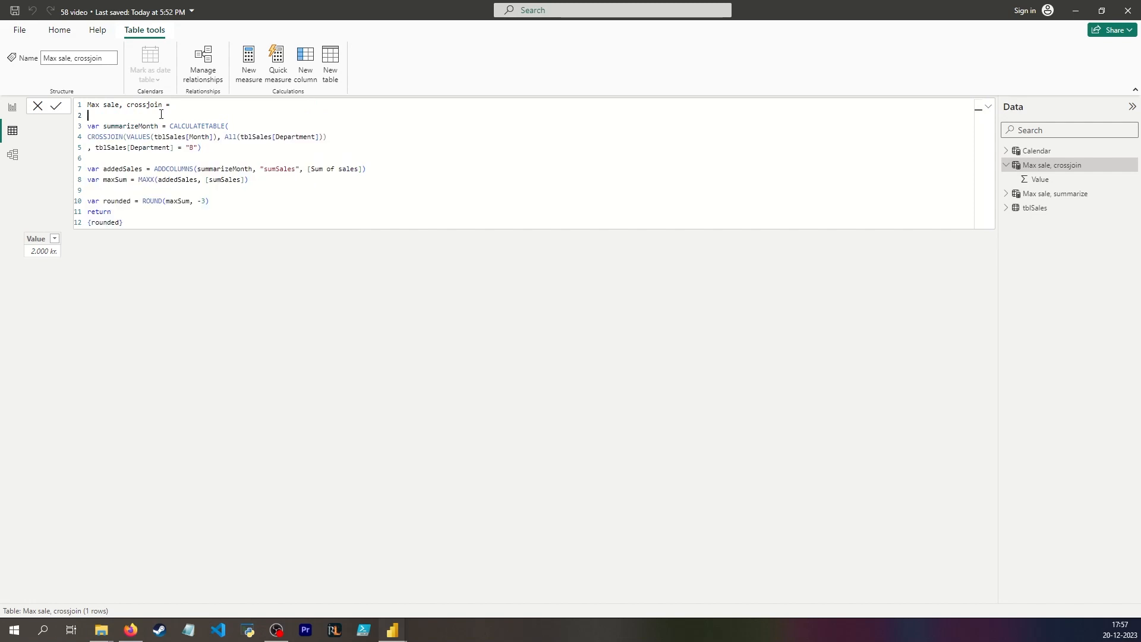
type("var roundedMultiple = 500")
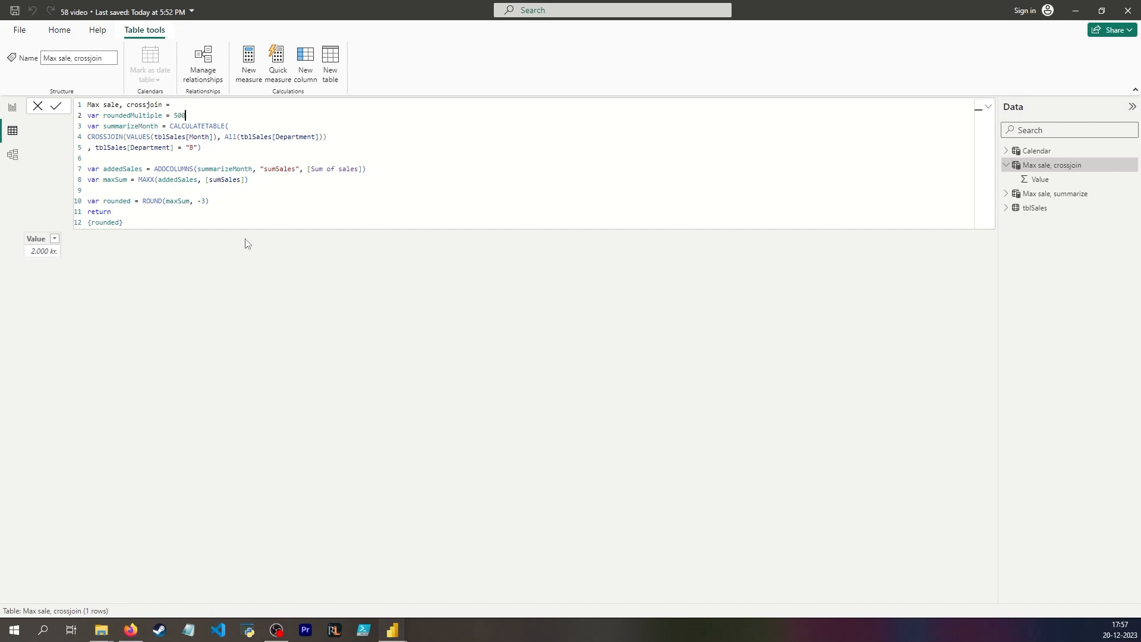
- Below the rounded variable, add the variable roundedUp = ROUNDUP(maxSum, -3)
left_click(126, 201)
left_click(229, 200)
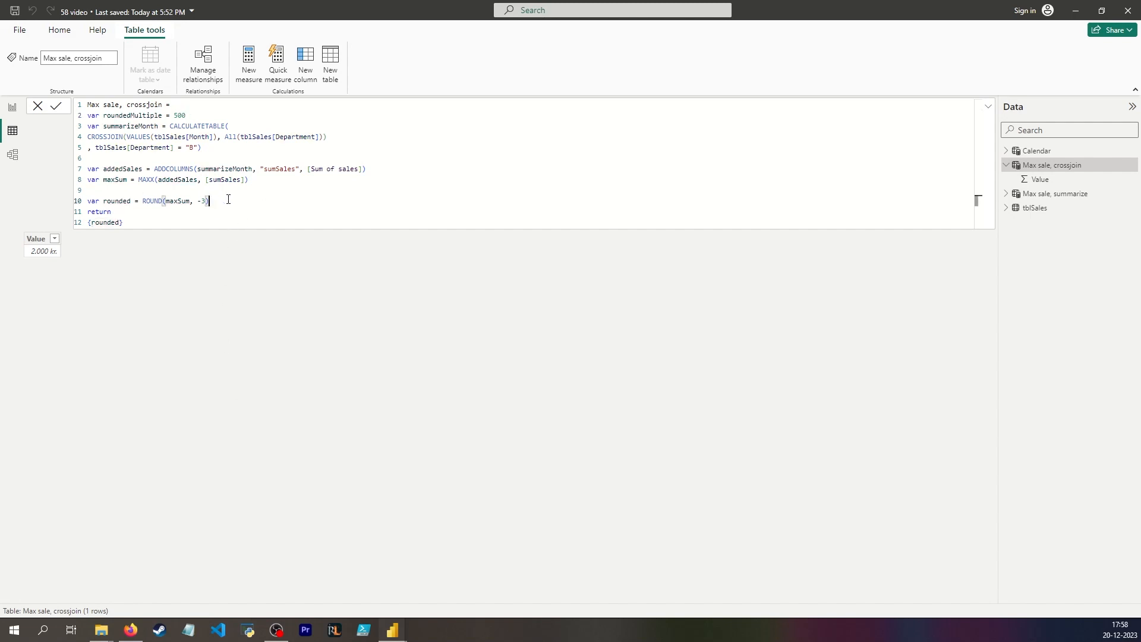
key("Return")
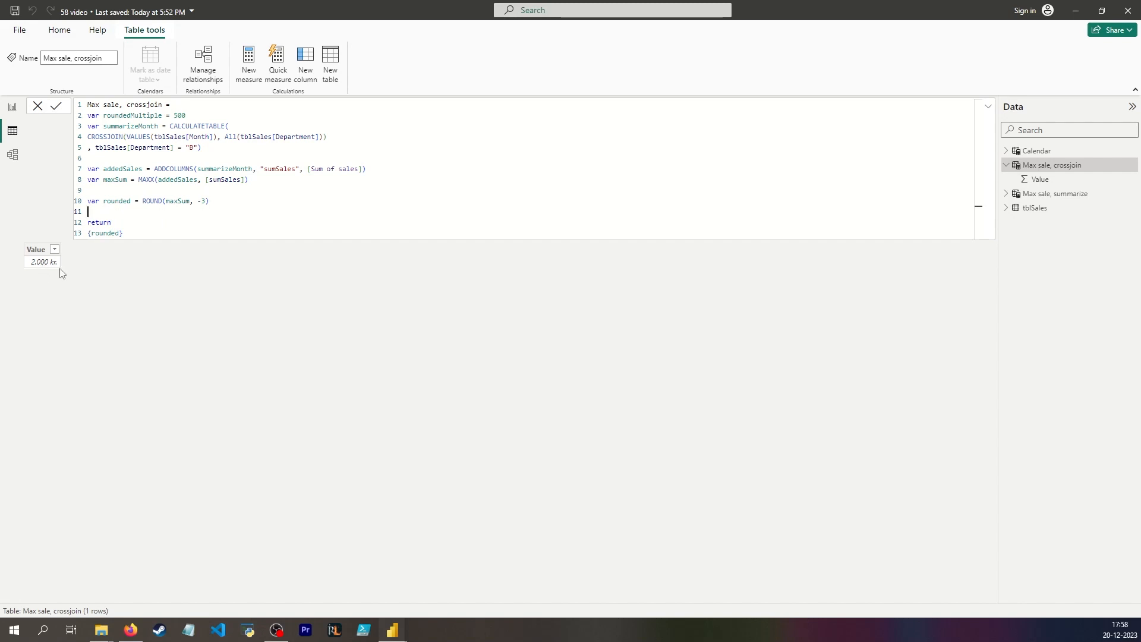
type("var roundedUp = round")
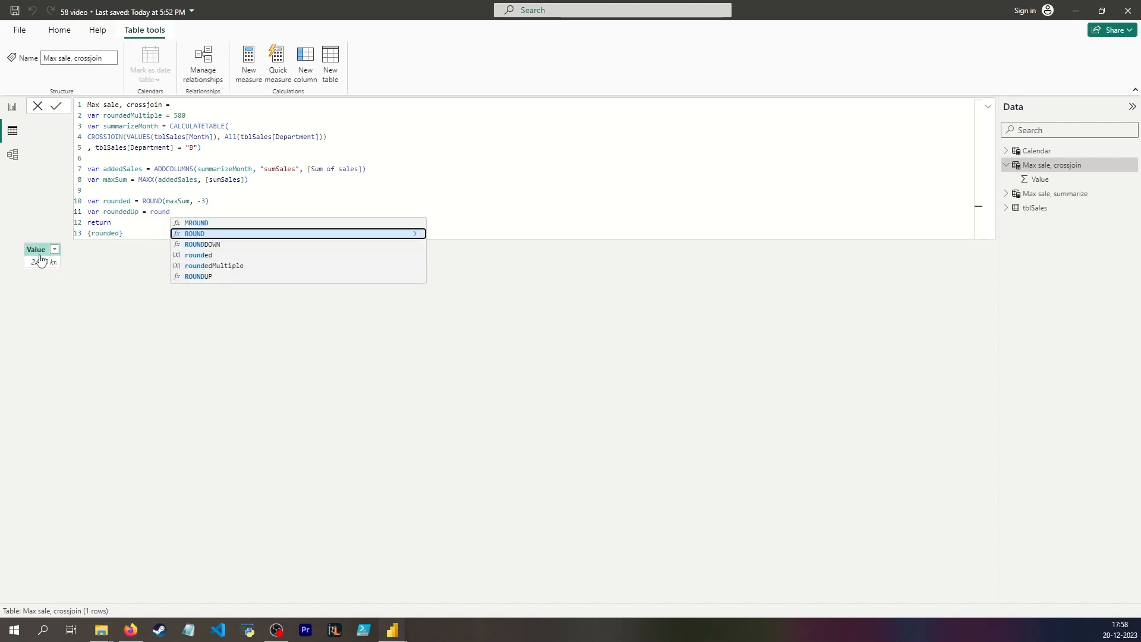
key("Down")
key("Down")
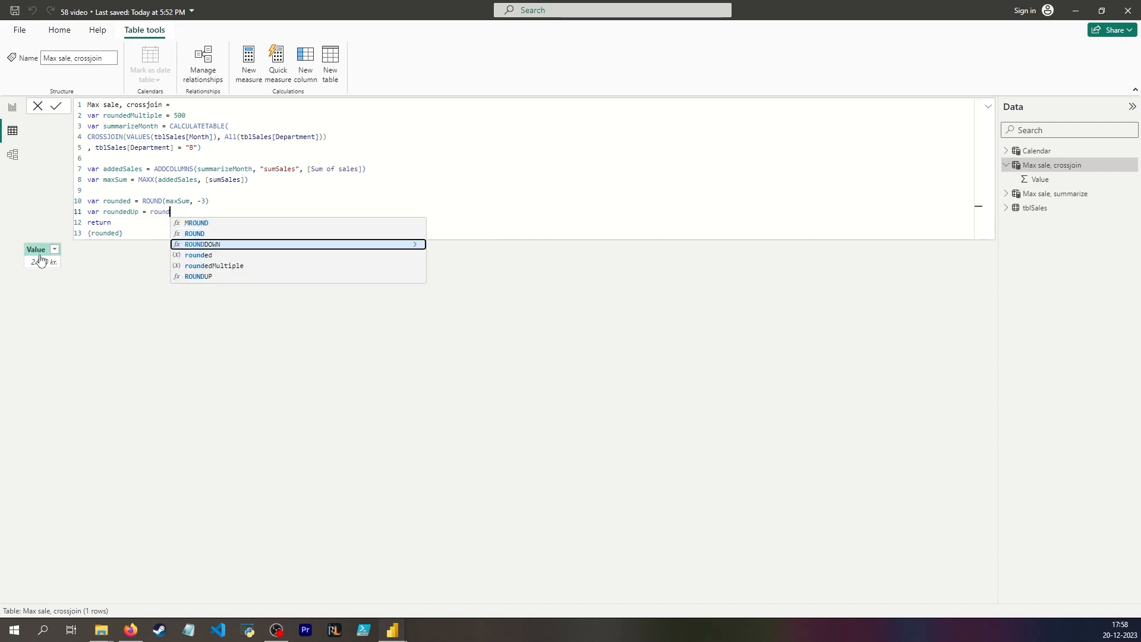
key("Tab")
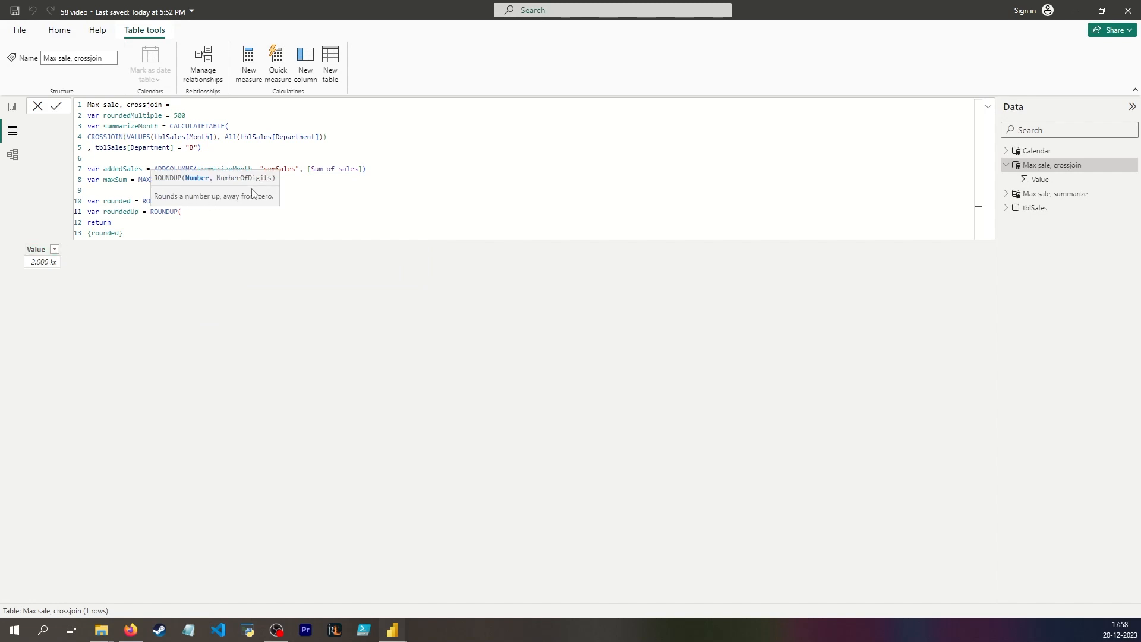
type("max")
key("Down")
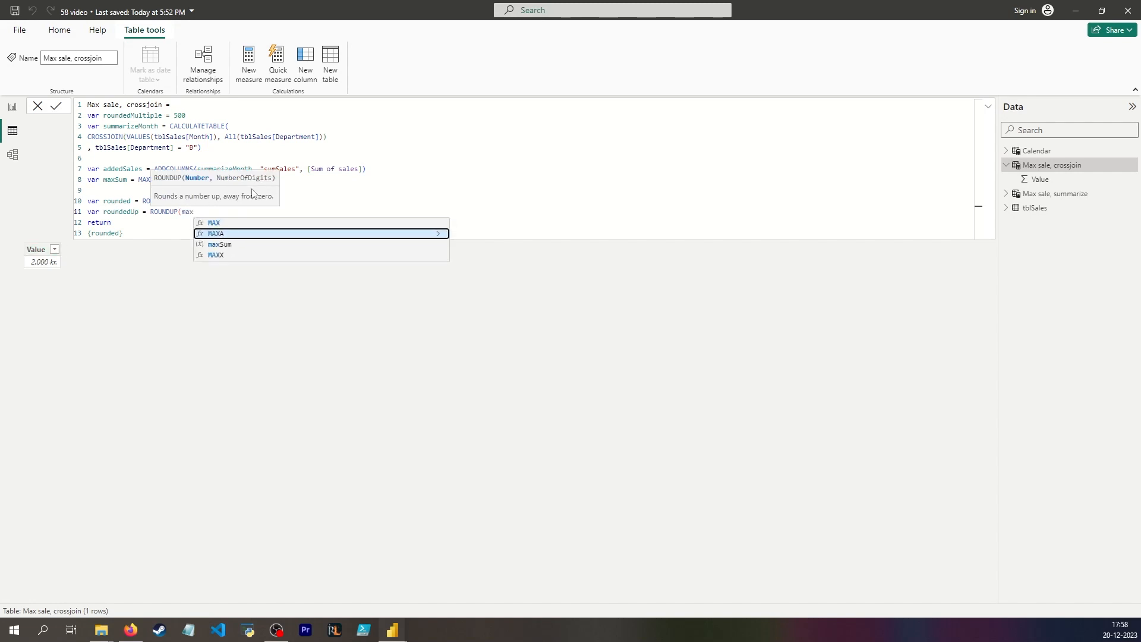
key("Tab")
type(", -3)")
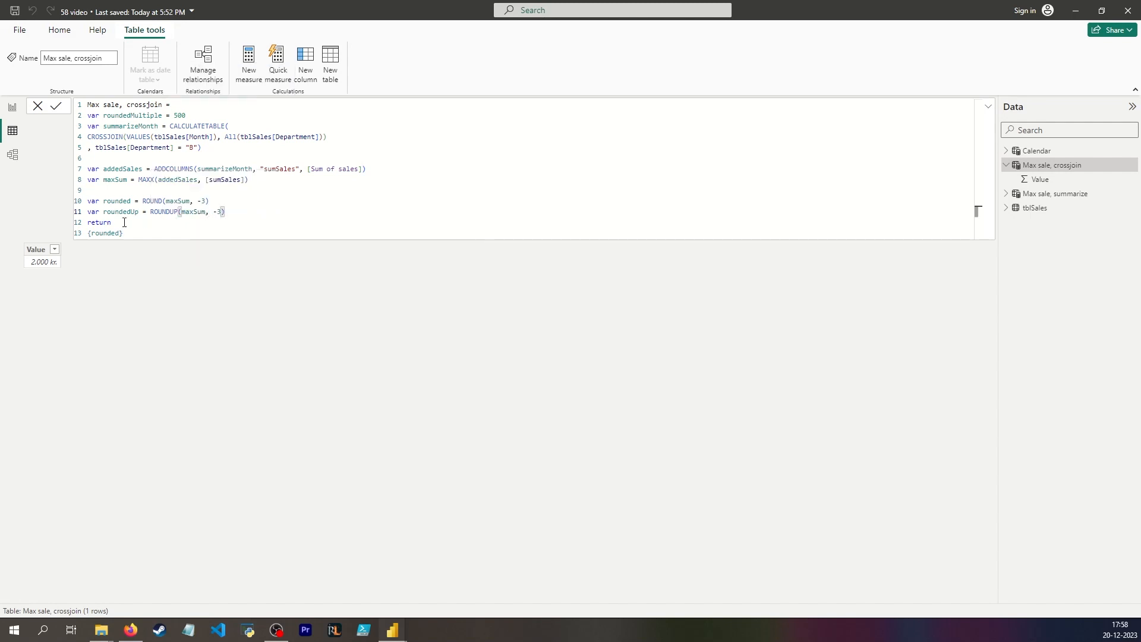
- Return {roundedUp} as the formula's result and commit it
double_click(129, 214)
key("ctrl+c")
double_click(111, 233)
key("ctrl+v")
key("Return")
- Below roundedUp, add a RoundNearestX variable that uses MROUND to round maxSum to the nearest roundedMultiple
left_click(221, 210)
key("End")
key("shift+Return")
key("shift+Return")
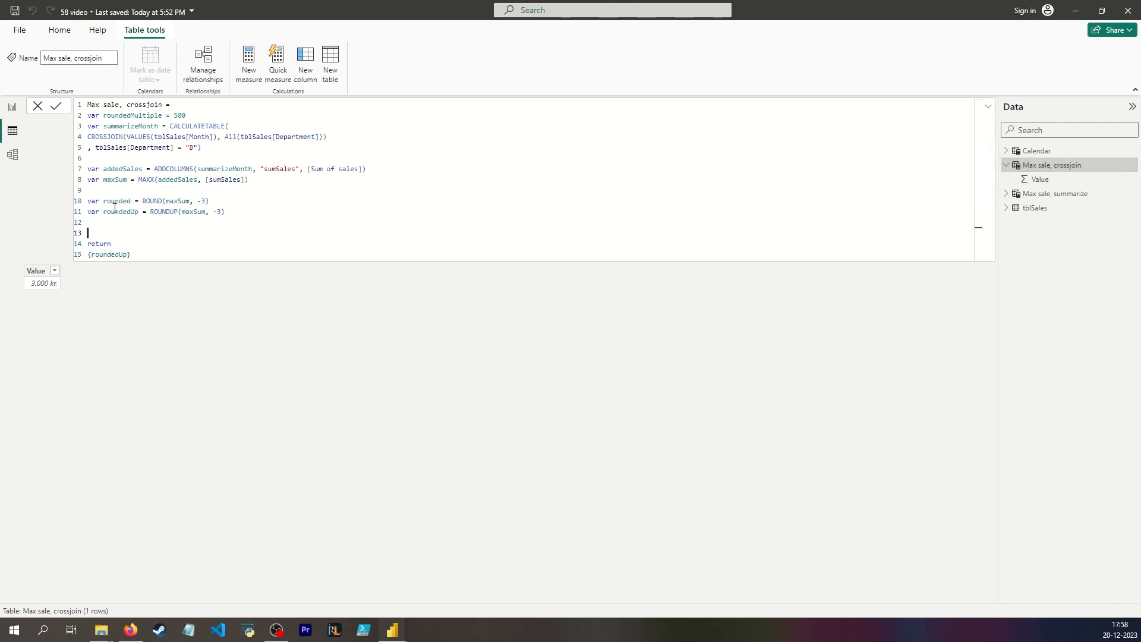
key("shift+Return")
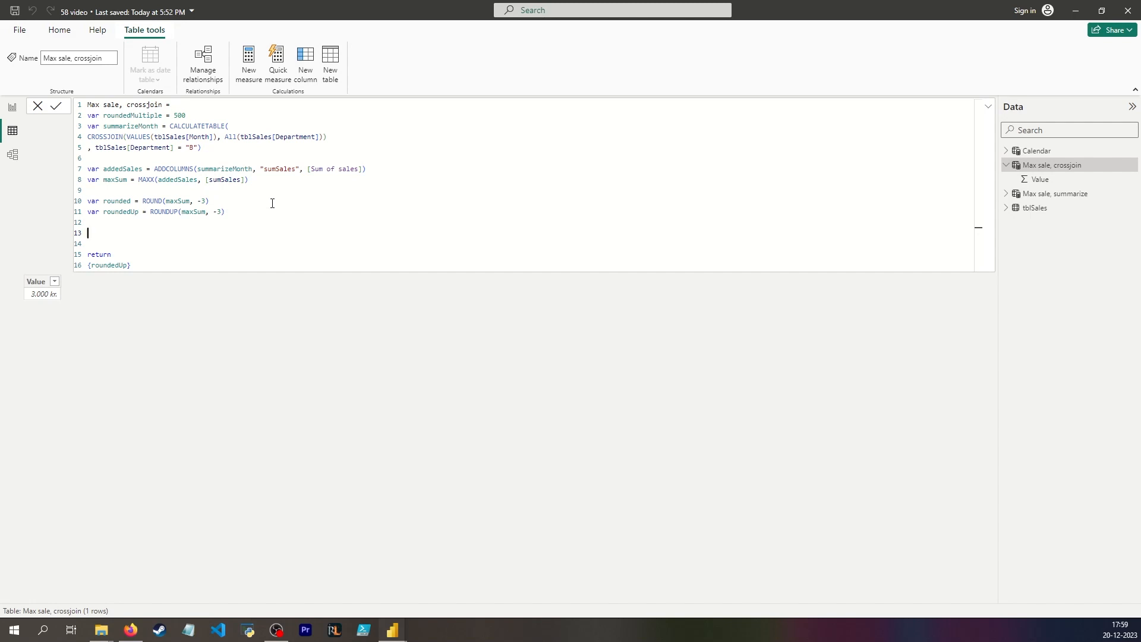
type("var RoundNearestX = mr")
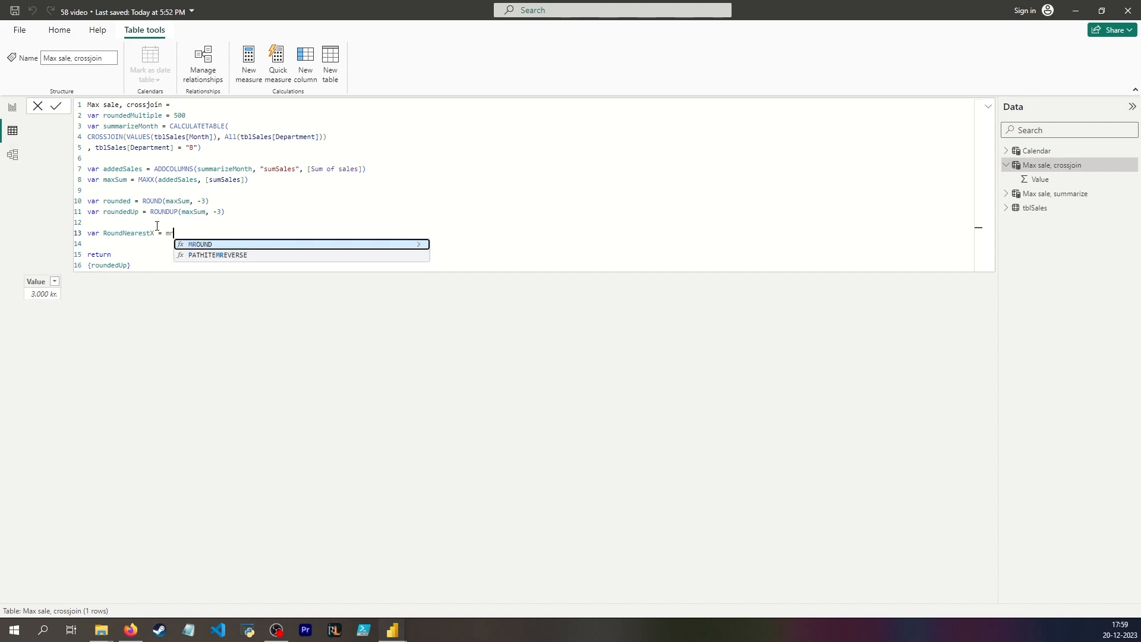
key("Tab")
type("(")
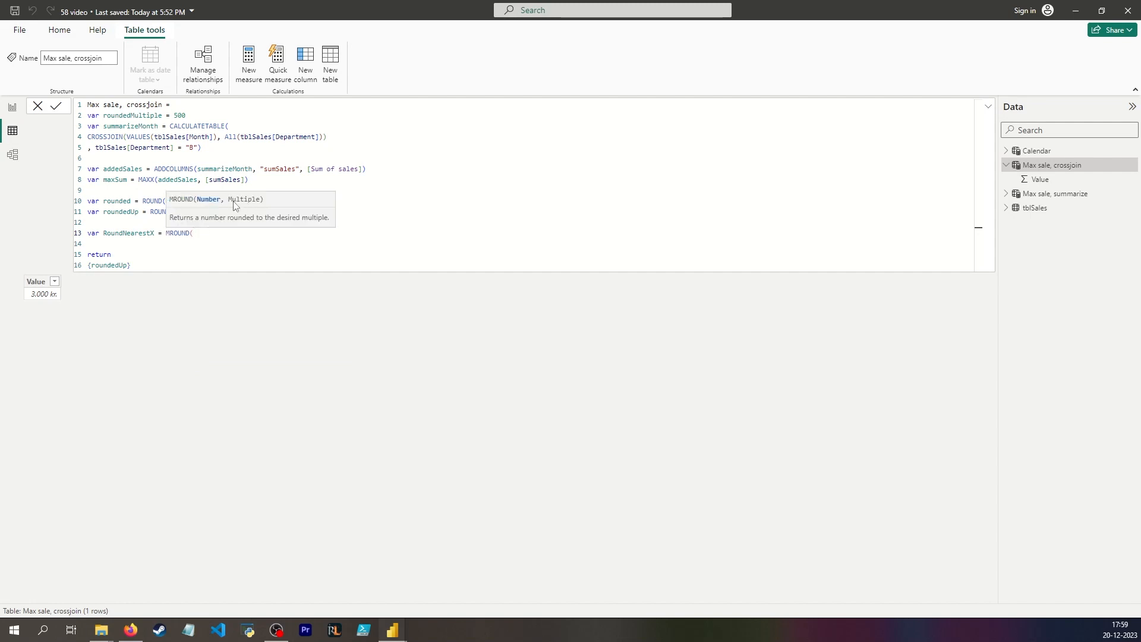
type("maxSum, roundedMultiple")
- Insert a blank line after the roundedMultiple declaration to separate it from summarizeMonth
double_click(178, 115)
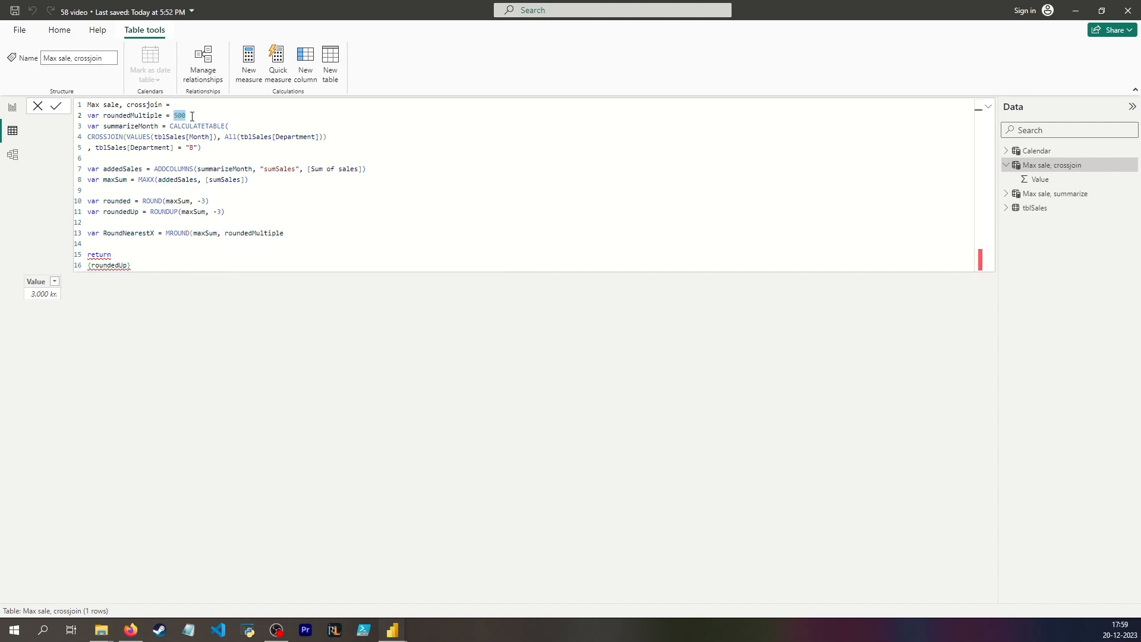
left_click(192, 115)
key("Return")
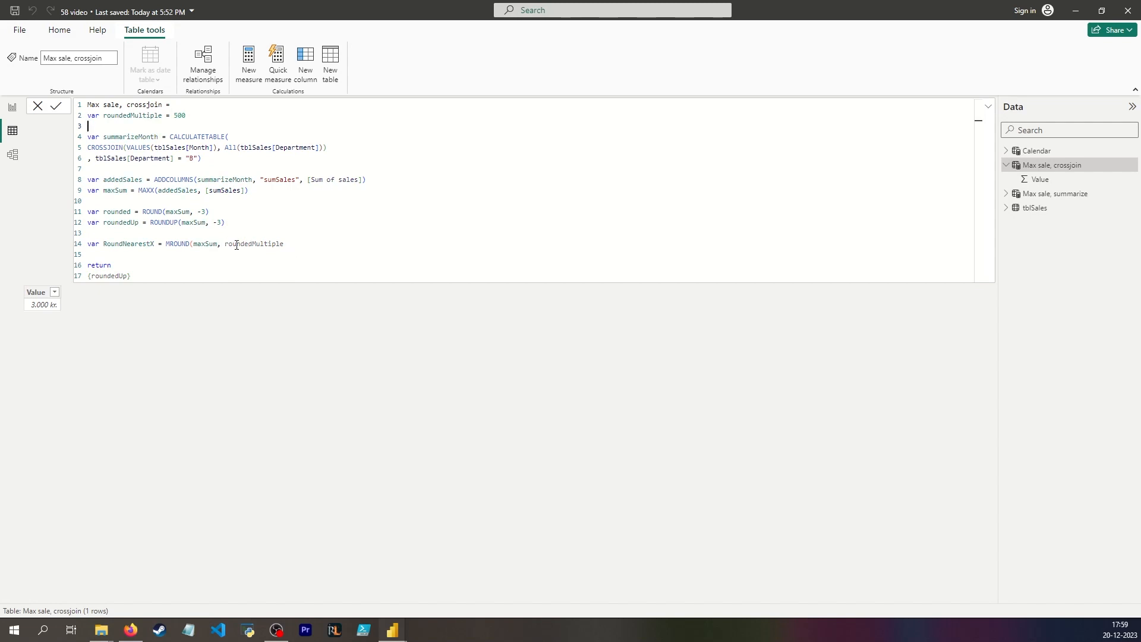
- Return {RoundNearestX} as the formula's result and commit it
double_click(130, 240)
key("ctrl+c")
double_click(110, 276)
key("ctrl+v")
key("Return")
left_click(104, 190)
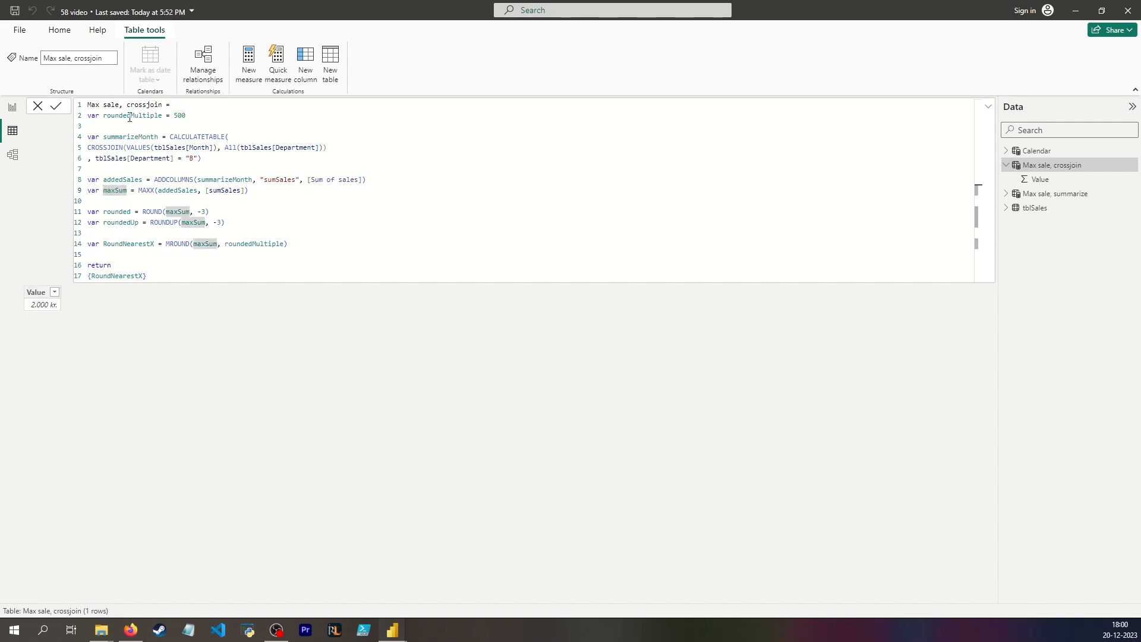
- Below RoundNearestX, start an AlwaysRoundUp variable with an IF that tests whether maxSum is greater than RoundNearestX
left_click(112, 253)
key("Return")
key("Up")
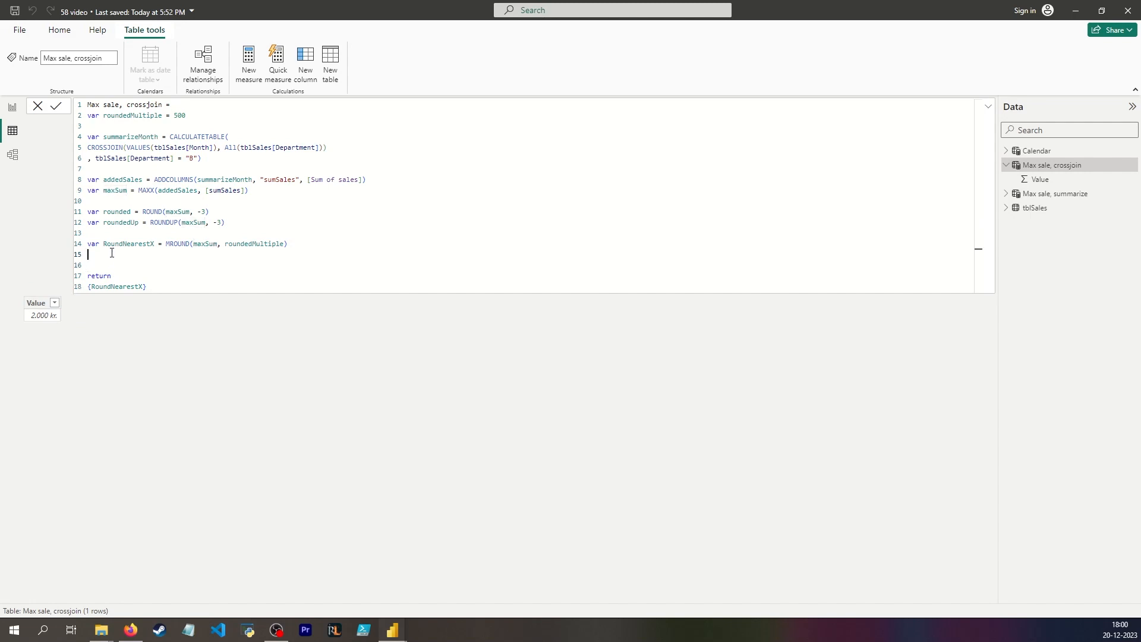
type("var AlwaysRoundUp = IF(maxs")
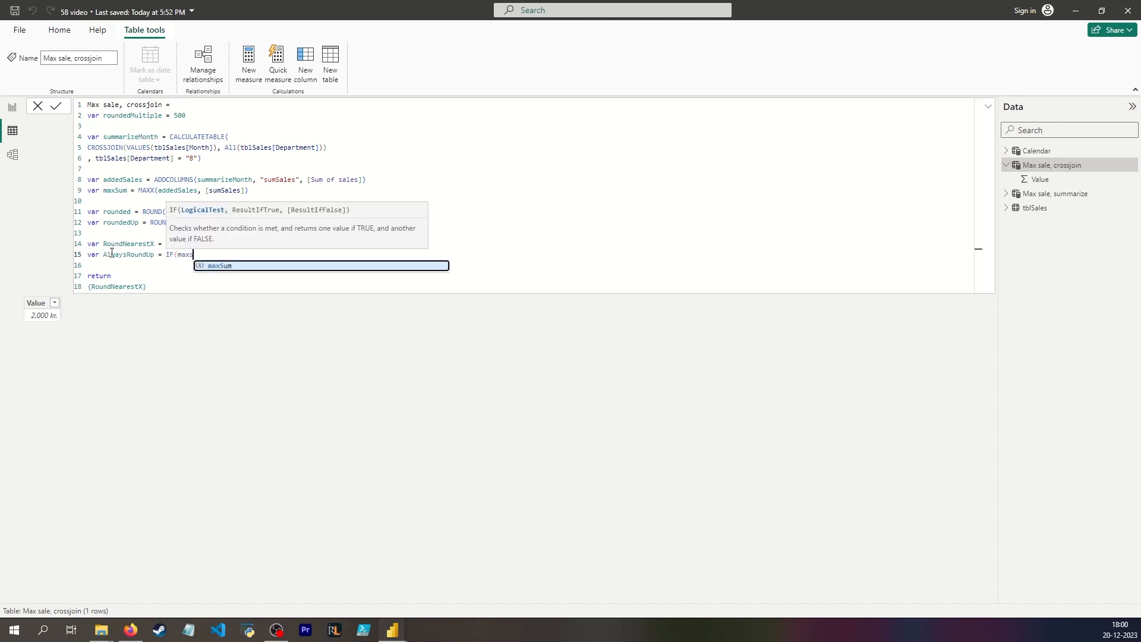
key("Tab")
type(">")
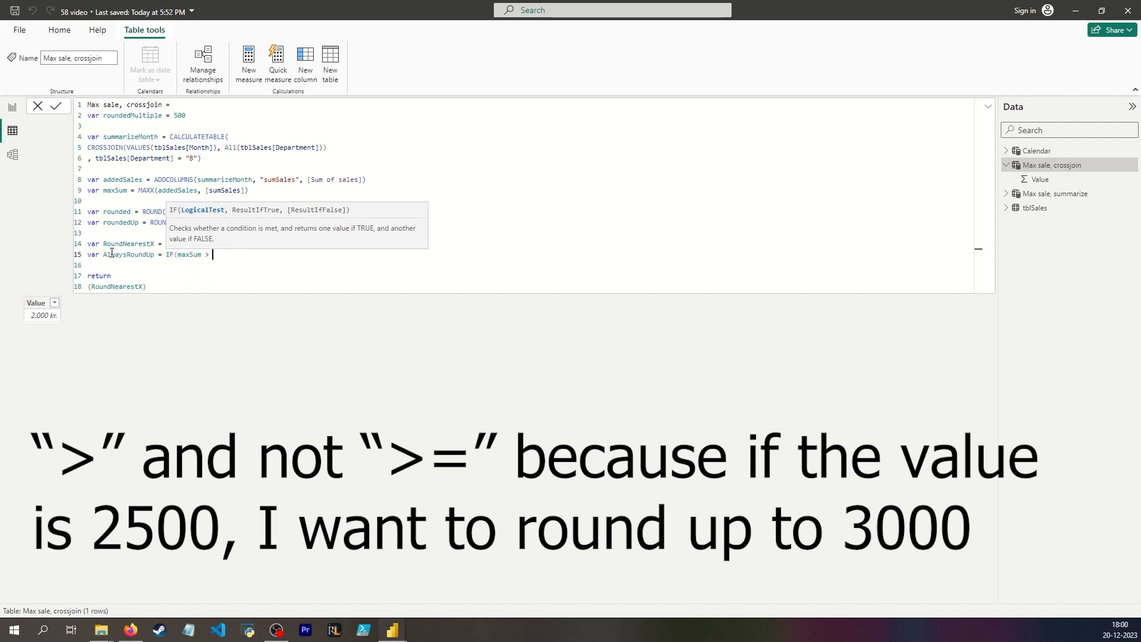
type(" roun")
key("Down")
key("Down")
key("Down")
key("Down")
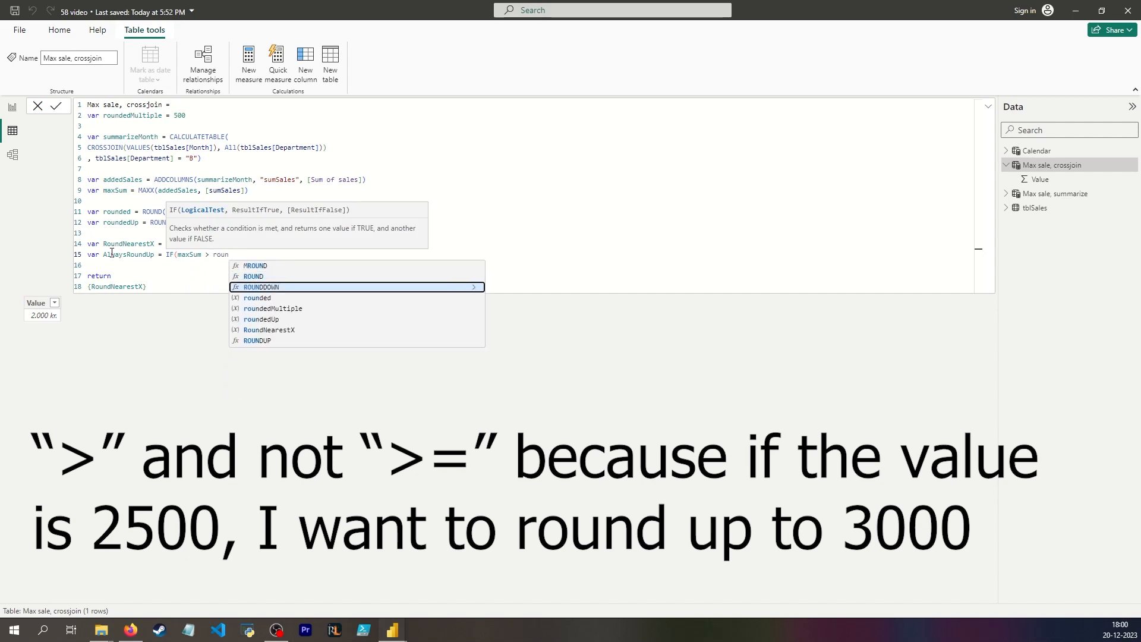
key("Down")
key("Tab")
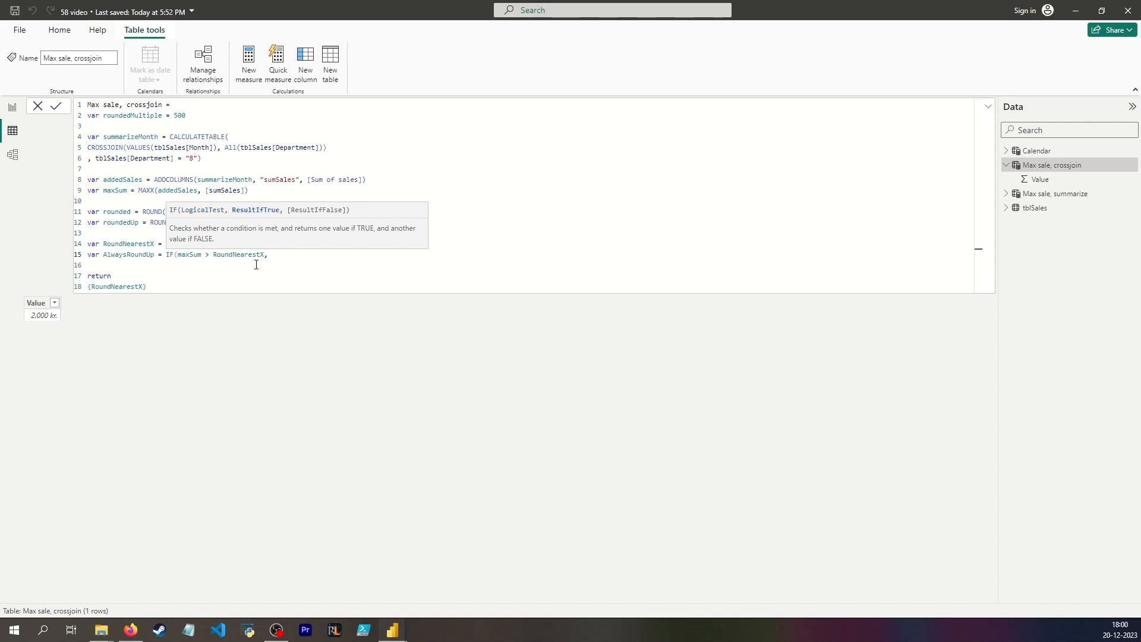
- Complete the IF with RoundNearestX + roundedMultiple as the true result and RoundNearestX as the false result, and return {AlwaysRoundUp}
type(", roun")
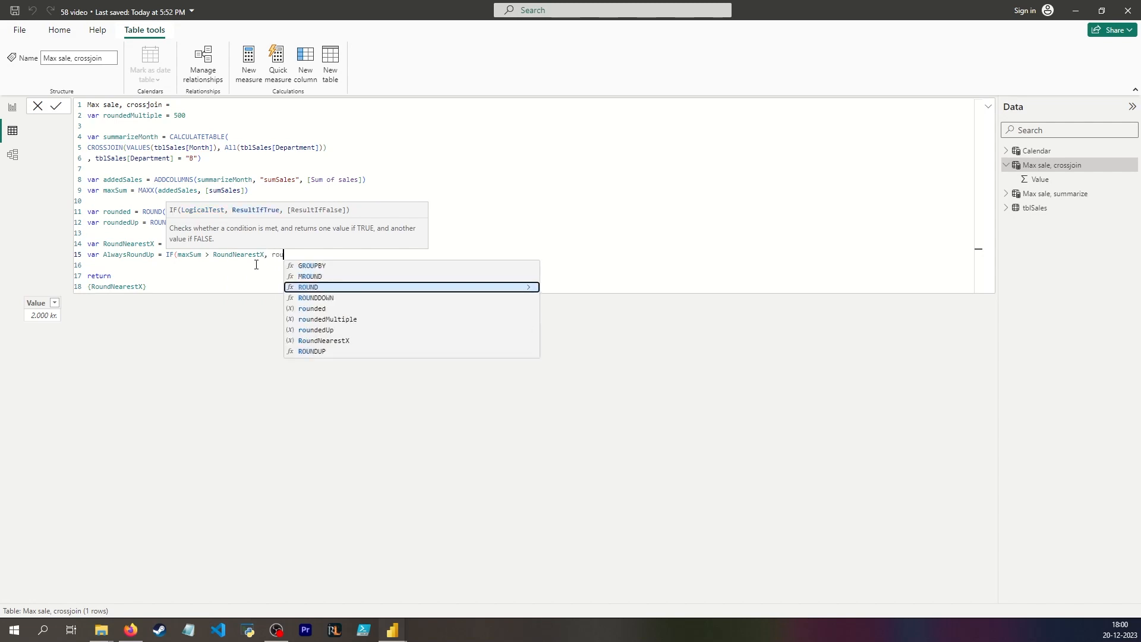
key("Down")
key("Down")
key("Down")
key("Down")
key("Down")
key("Tab")
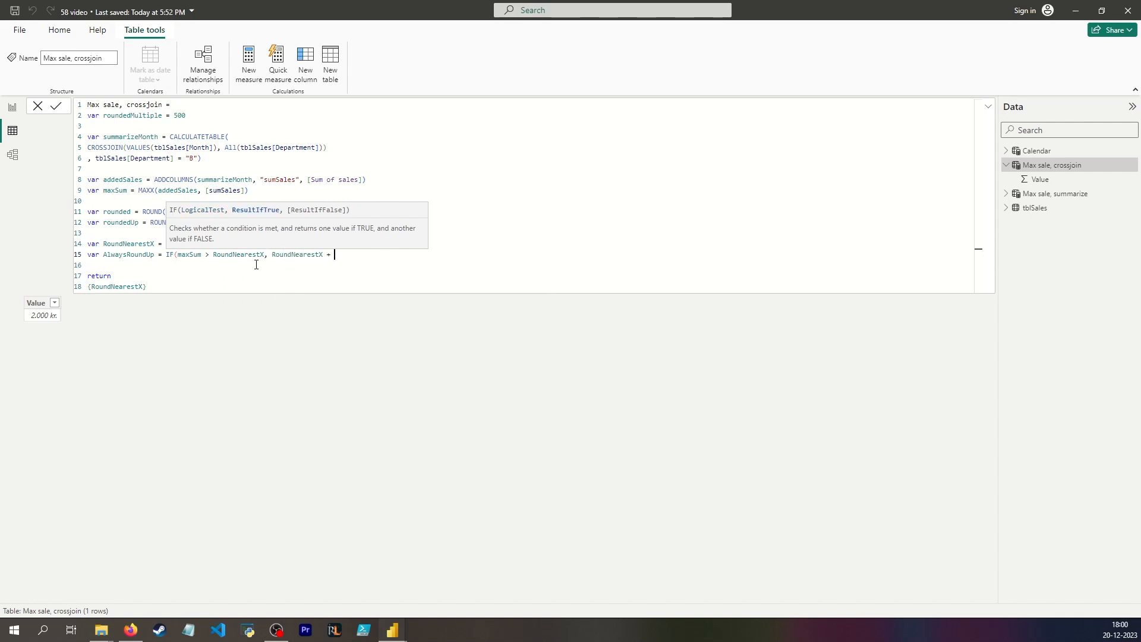
type("+ roundedMultiple,")
type("roun")
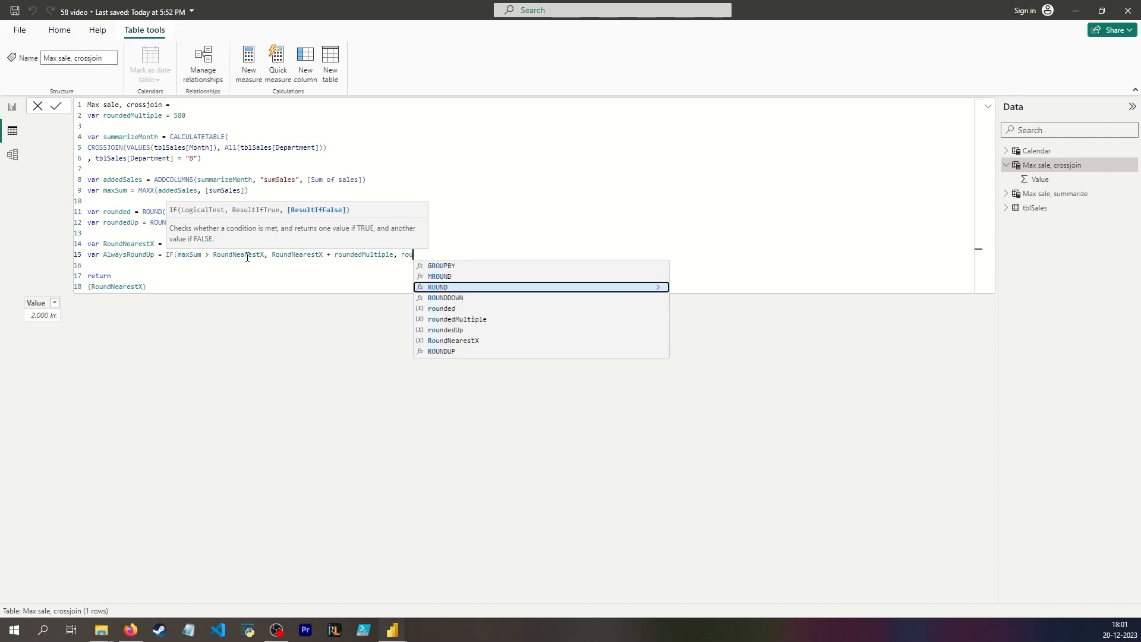
key("Tab")
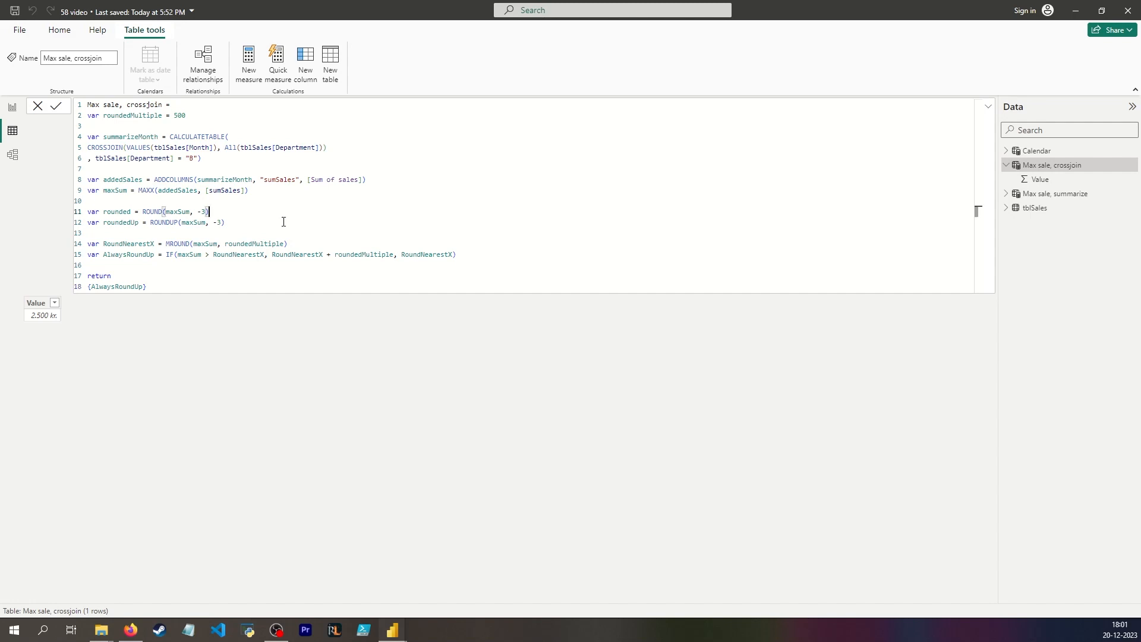
- Copy the whole table formula into a new measure in tblSales named Max sale, crossjoin blablabla
key("ctrl+a")
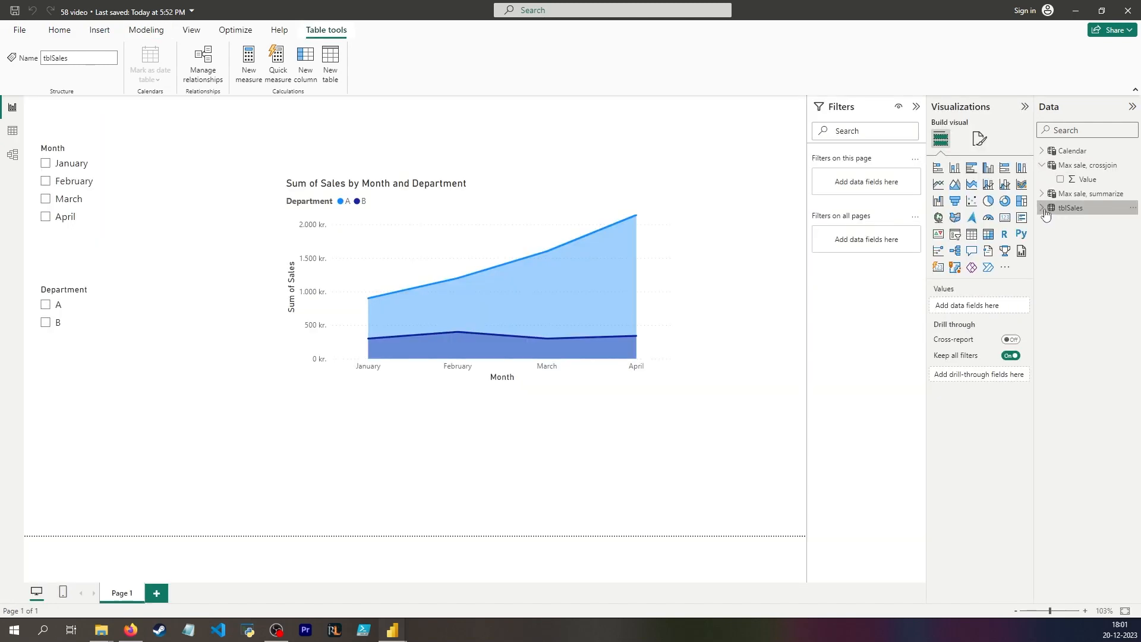
left_click(1046, 209)
left_click(249, 63)
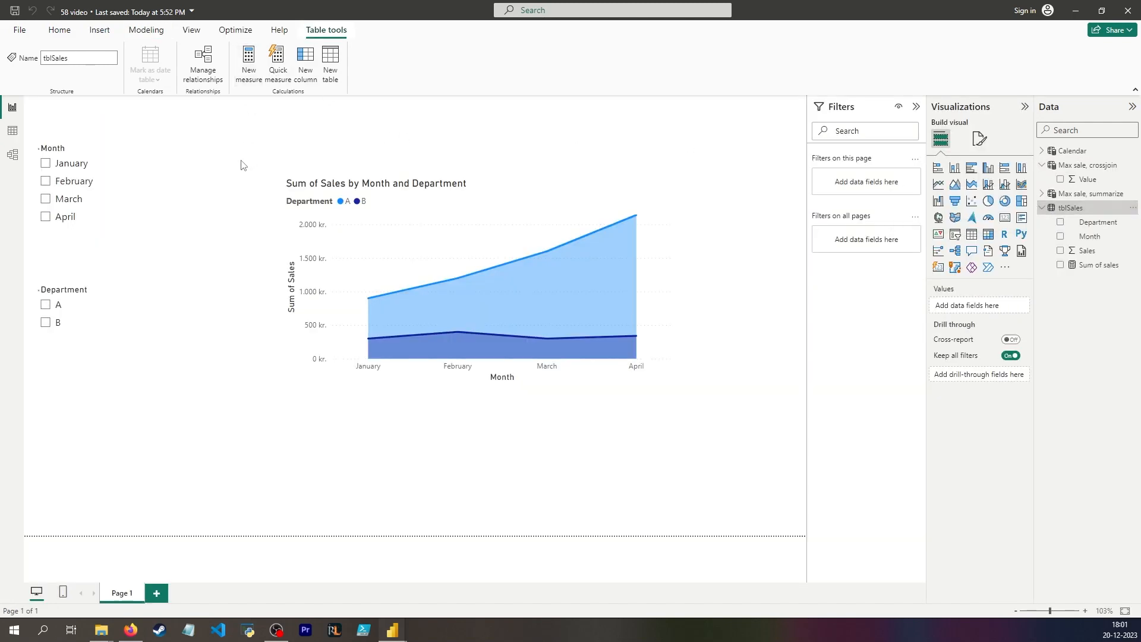
key("ctrl+v")
- Remove the rounded and roundedUp variables and the braces around AlwaysRoundUp from the measure, and commit it
left_click_drag(225, 223, 88, 202)
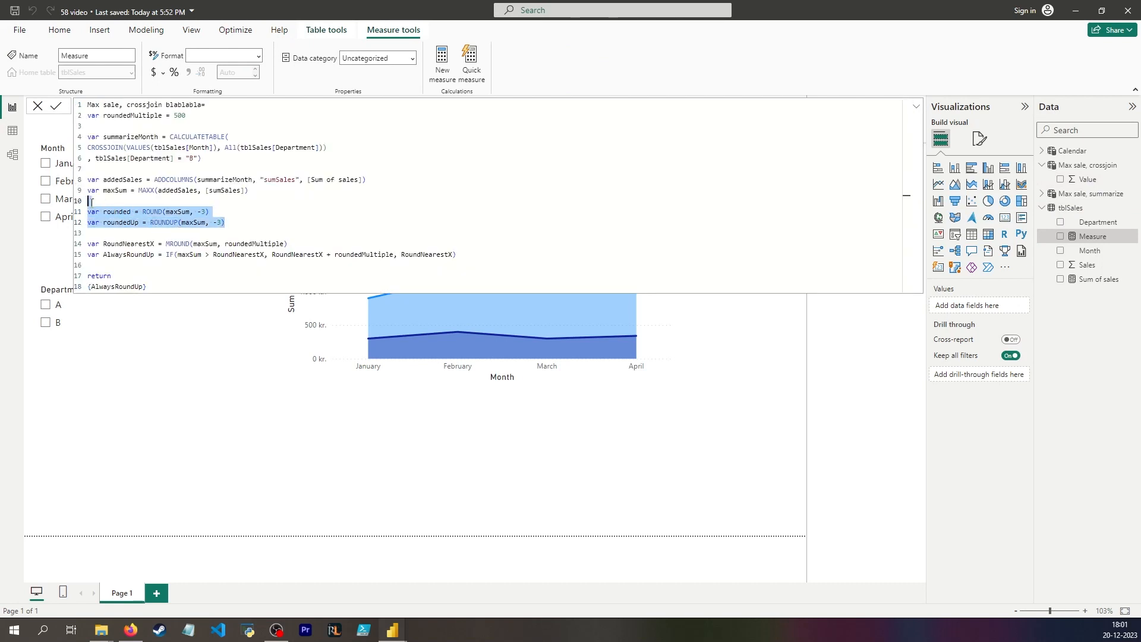
key("BackSpace")
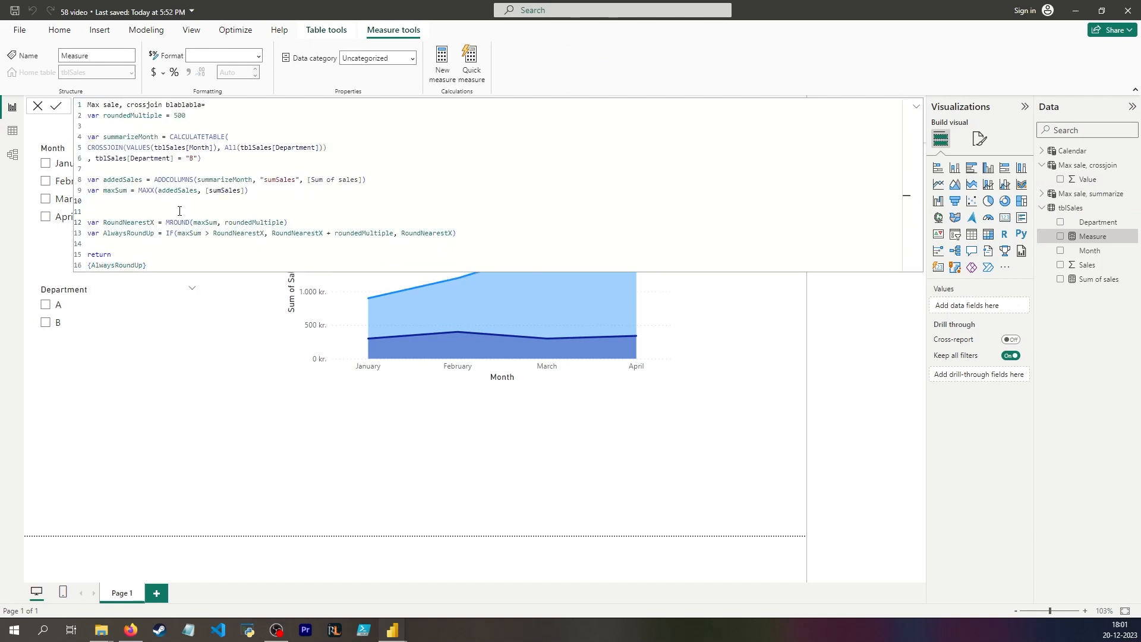
key("Delete")
left_click(154, 254)
key("BackSpace")
left_click(91, 254)
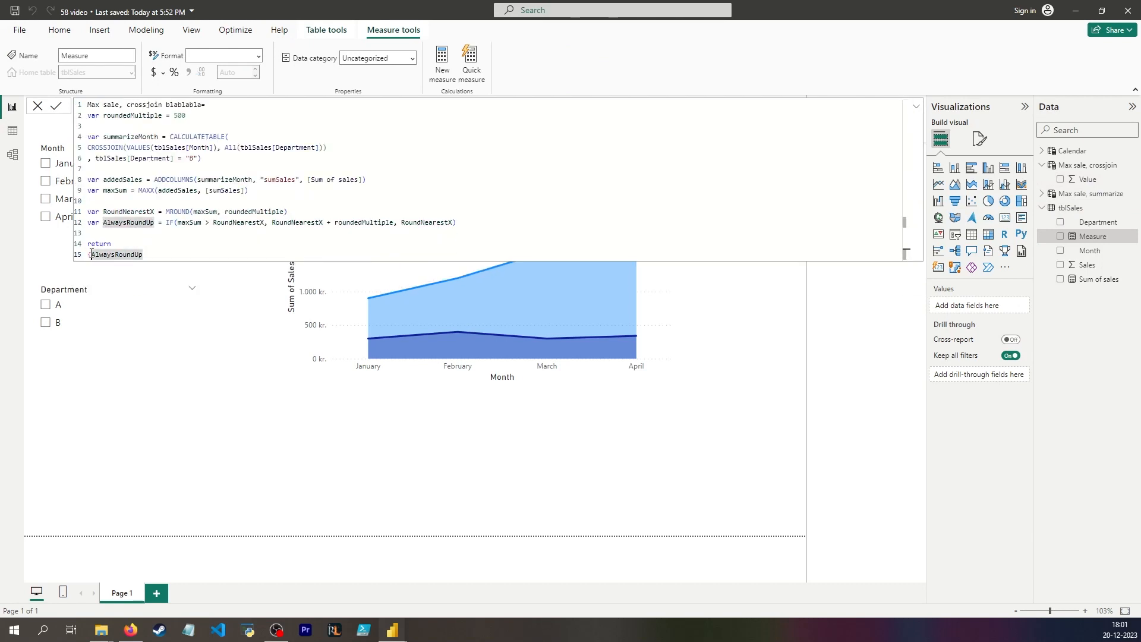
key("BackSpace")
key("Return")
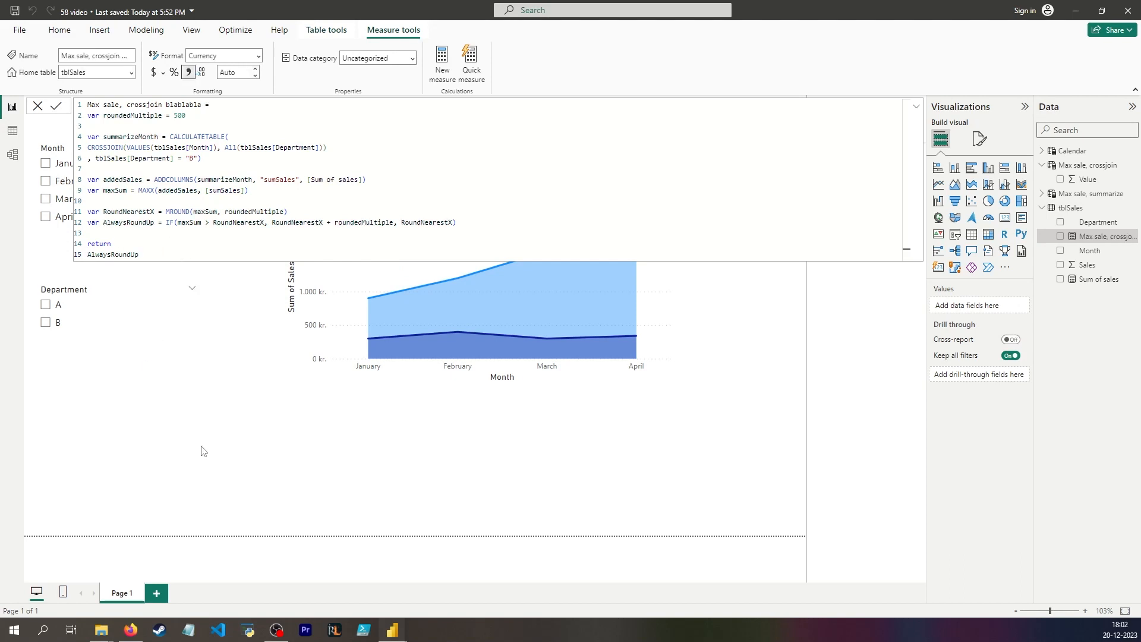
- Show the Max sale, crossjoin blablabla measure in a card visual placed beneath the Department slicer, and widen the card
left_click(1060, 236)
left_click_drag(713, 270, 195, 414)
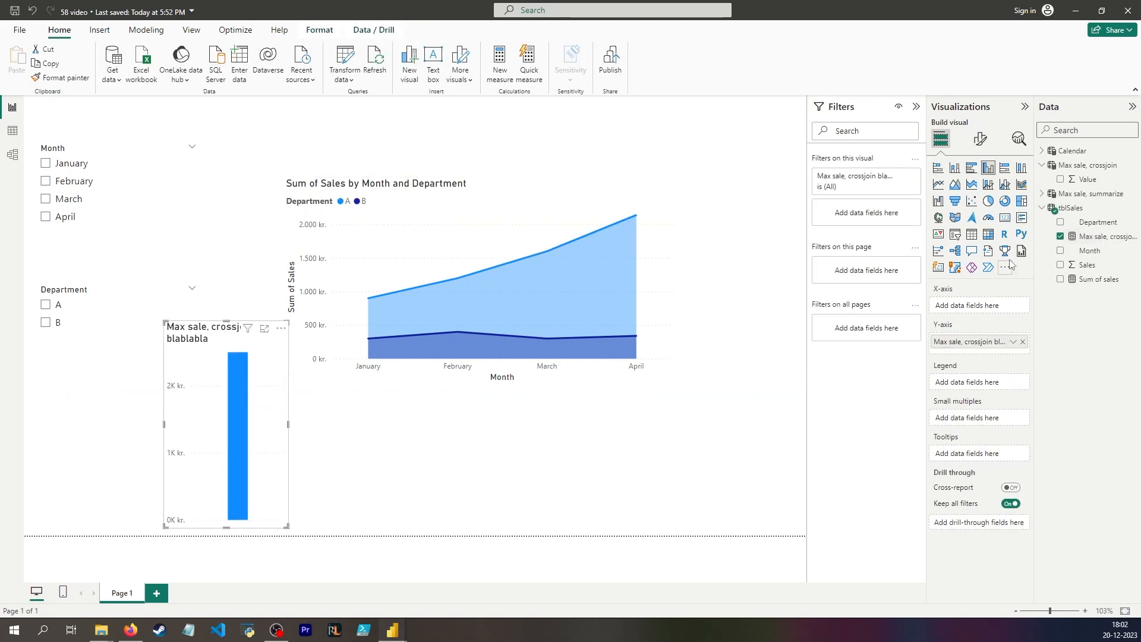
left_click(1005, 218)
left_click_drag(288, 424, 477, 426)
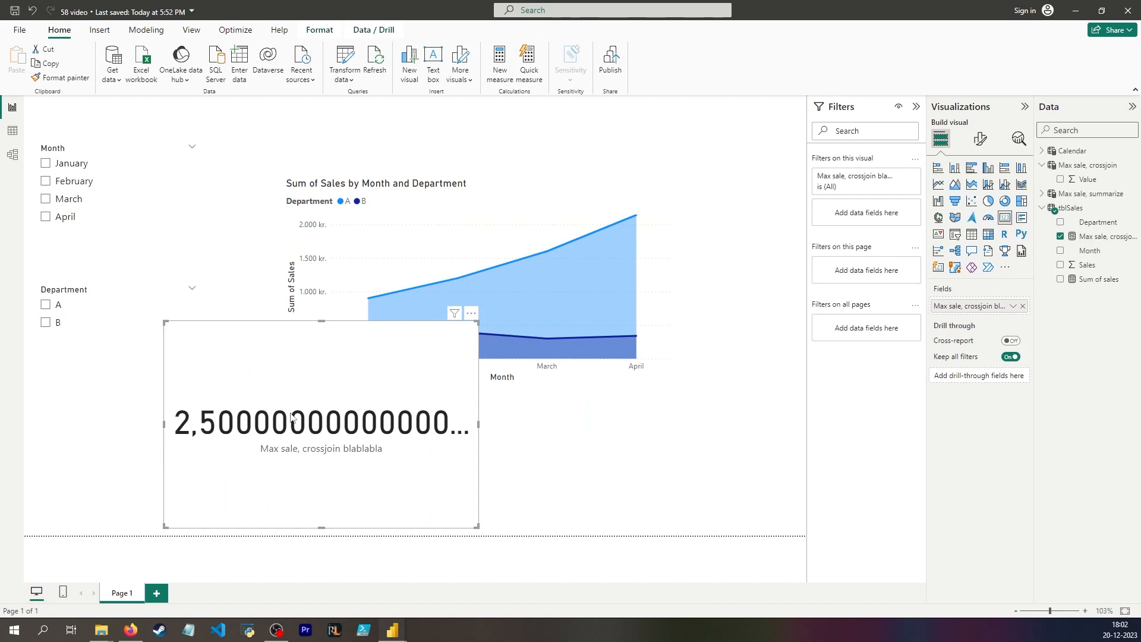
- Format the measure as currency without decimal places and shift its card slightly to the left
left_click(1104, 237)
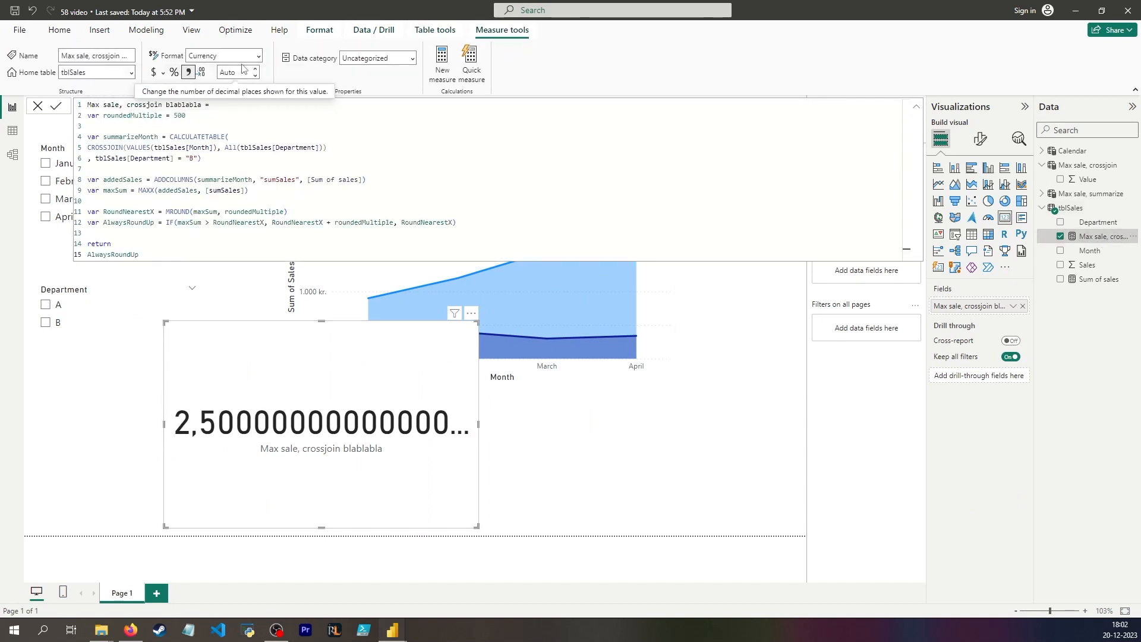
left_click(226, 56)
left_click(230, 89)
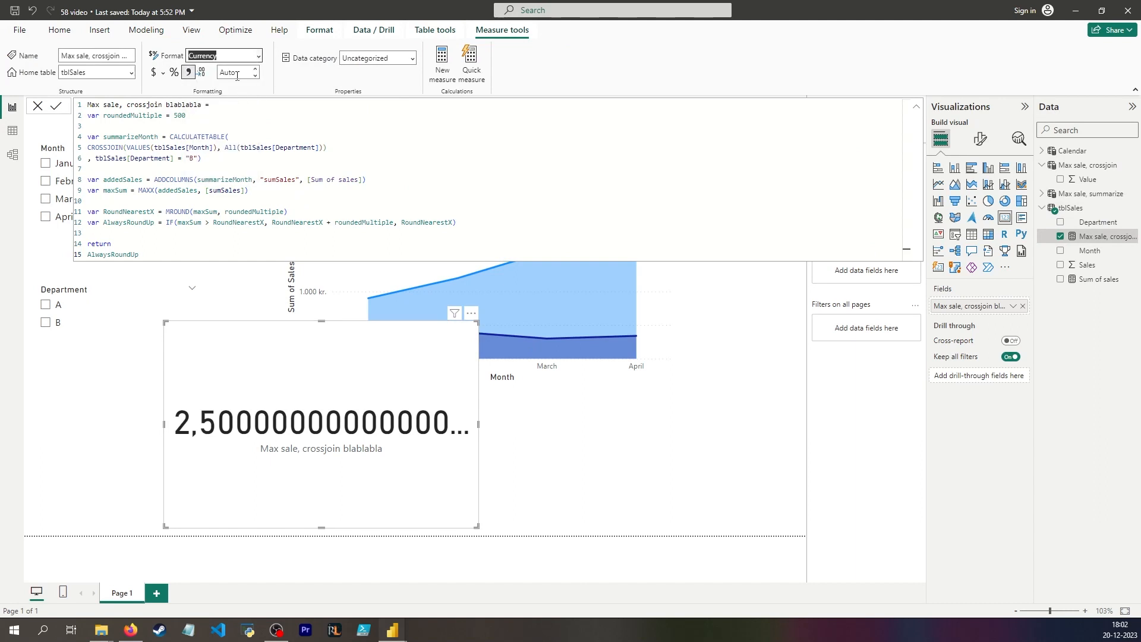
left_click(237, 72)
left_click(237, 73)
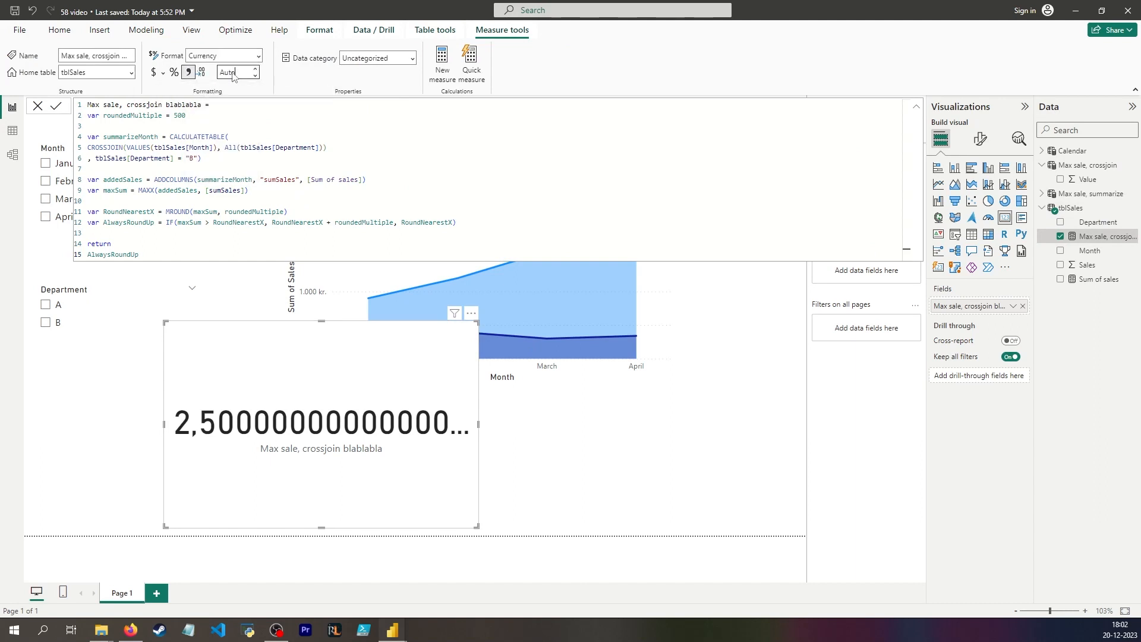
left_click_drag(267, 332, 213, 334)
left_click(527, 463)
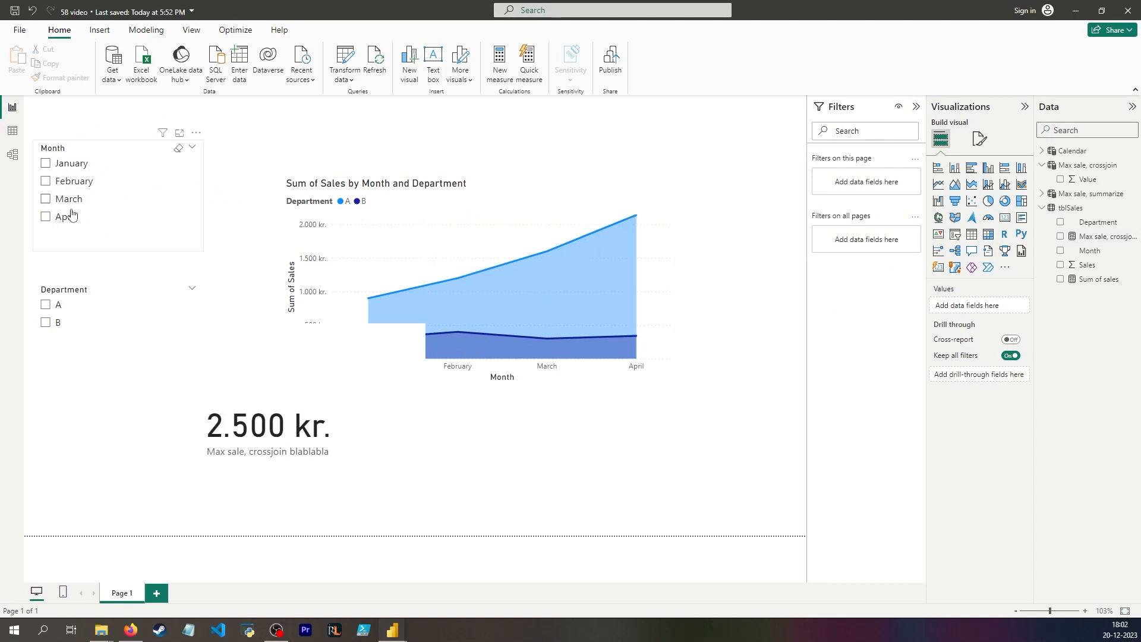
- Check how the card responds to filtering by department A, by department B, and by January with February, comparing February's sales in the chart
left_click(46, 305)
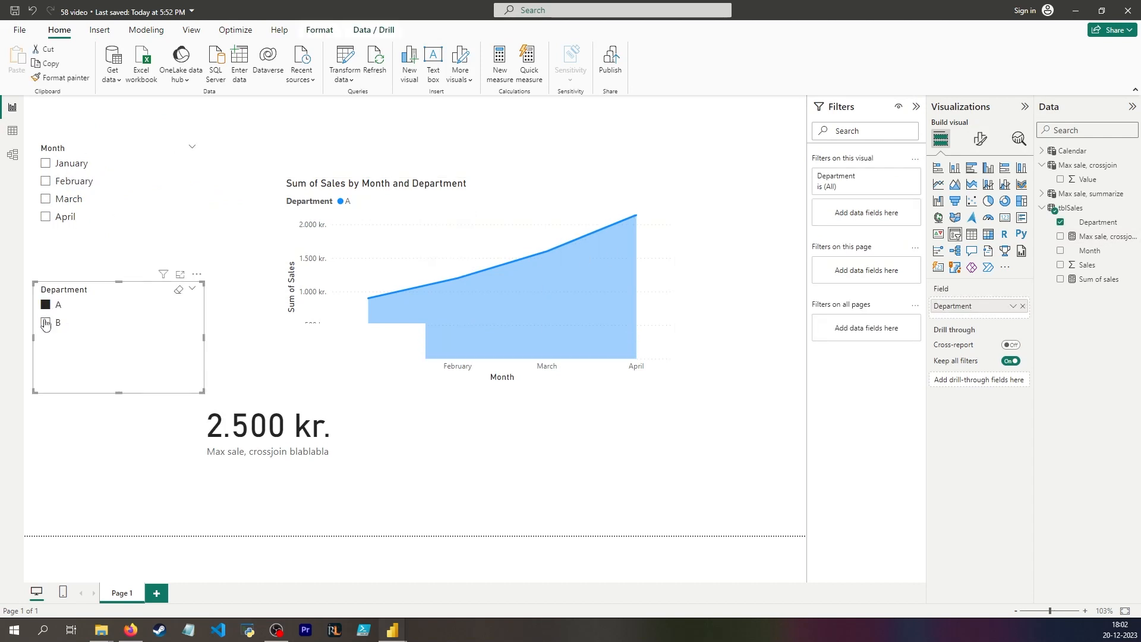
left_click(46, 323)
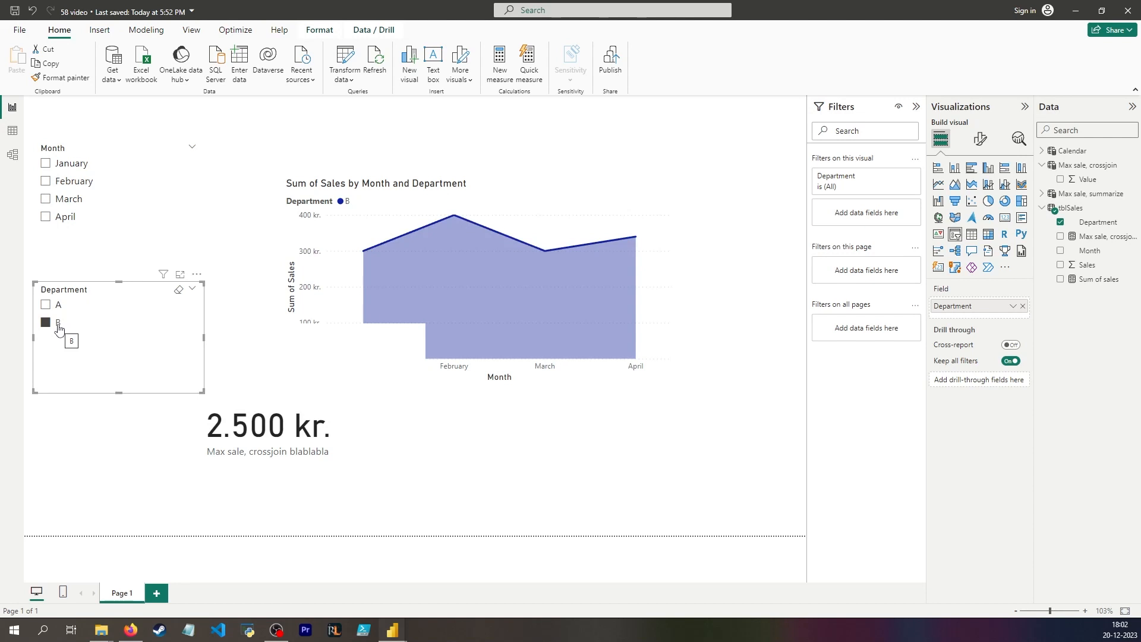
left_click(58, 329)
left_click(73, 182)
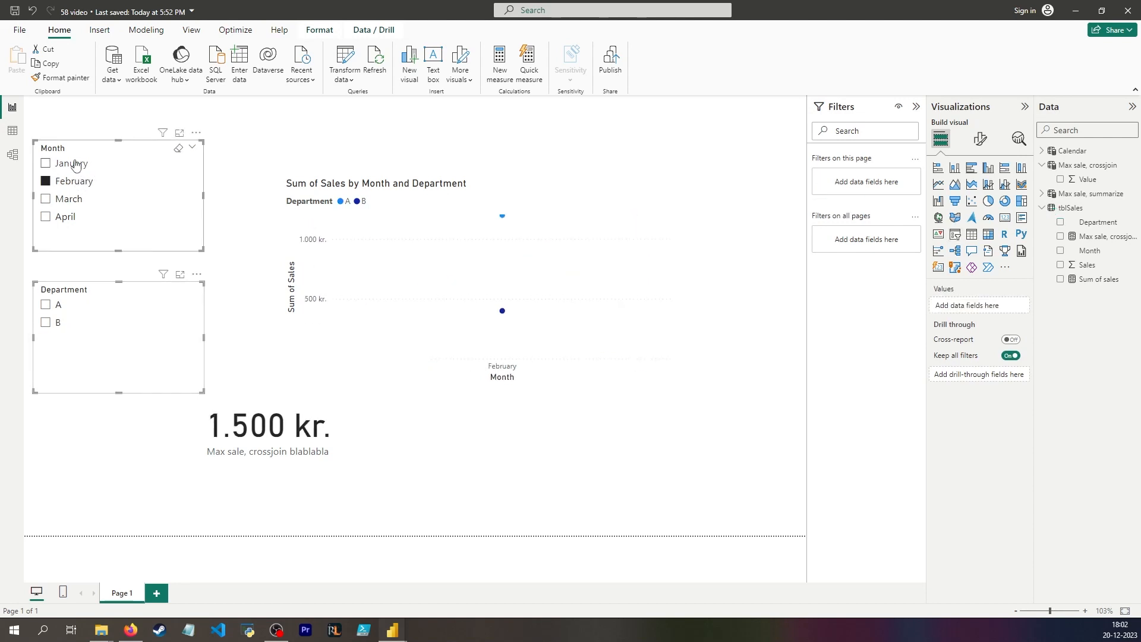
left_click(73, 164, "ctrl")
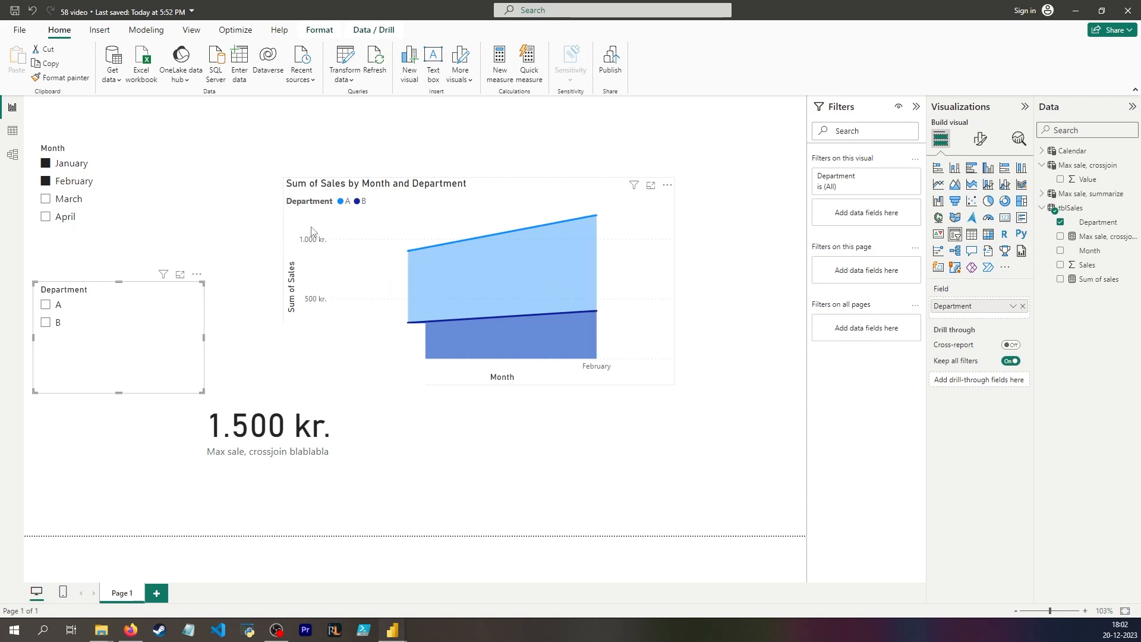
mouse_move(598, 222)
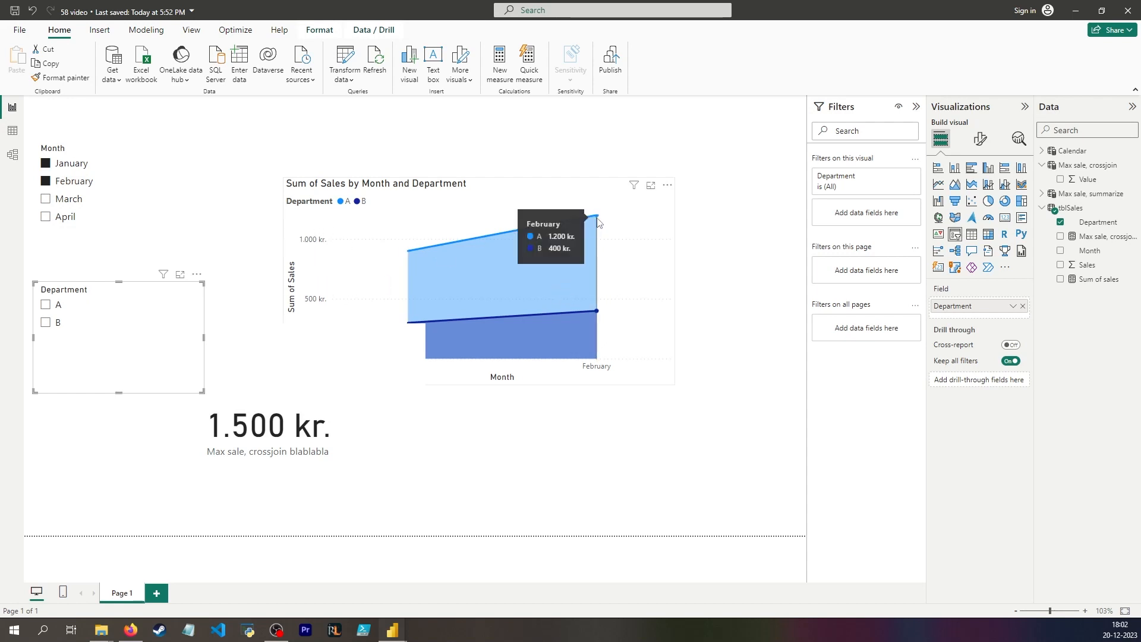
- Clear the month filter and move the card down clear of the area chart
left_click(282, 336)
left_click_drag(291, 330, 291, 415)
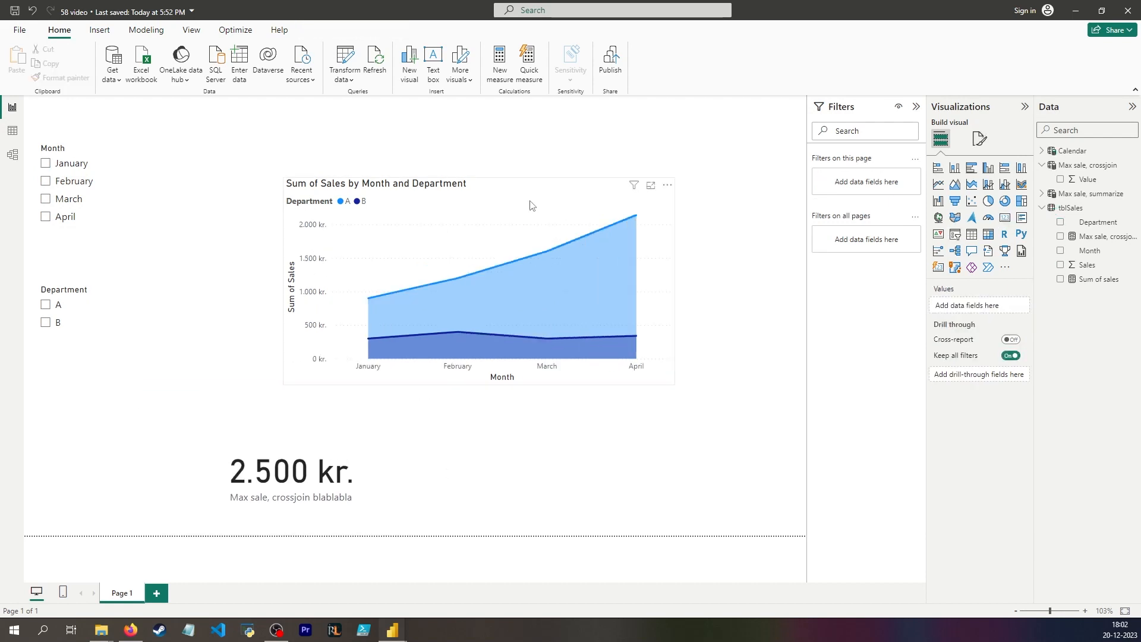
- Base the area chart's Y-axis maximum on the field value of the Max sale, crossjoin blablabla measure
left_click(510, 196)
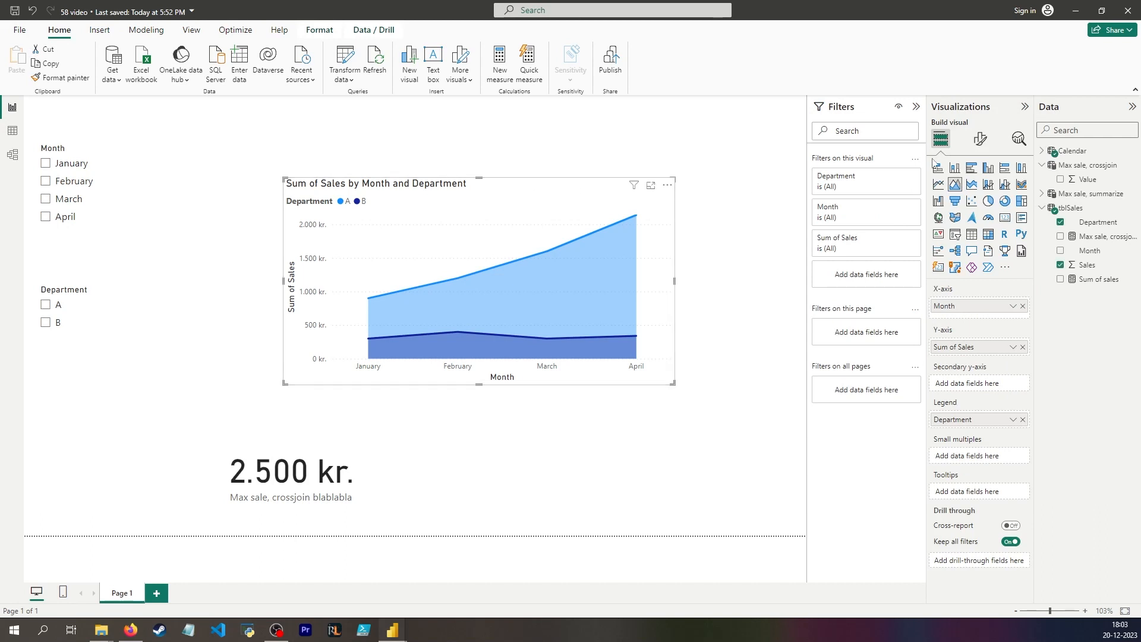
left_click(979, 139)
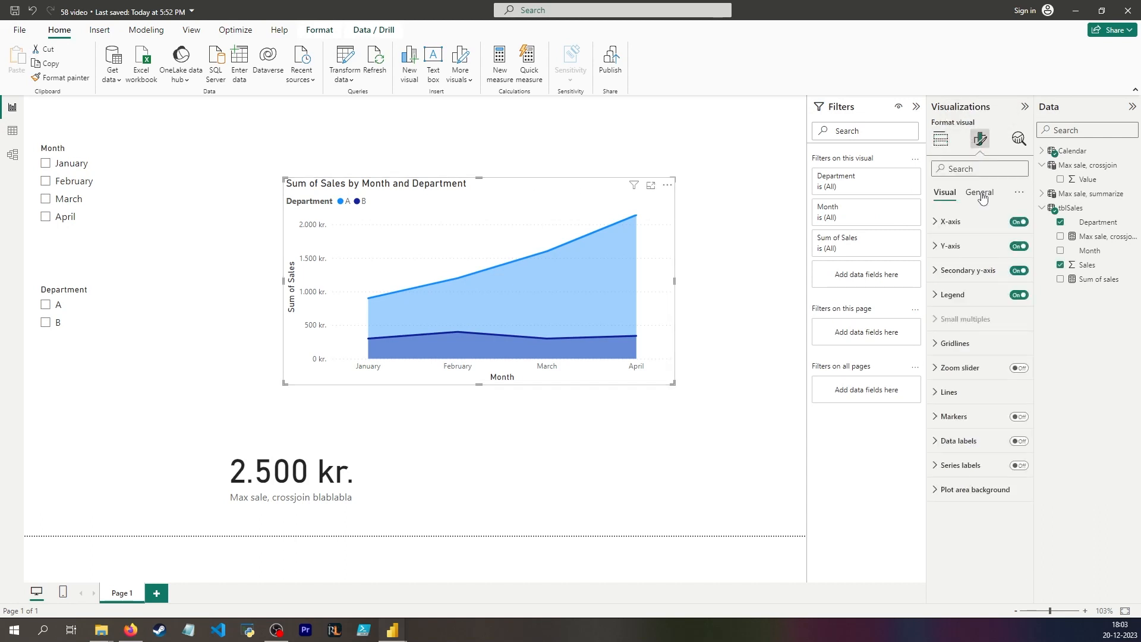
left_click(951, 246)
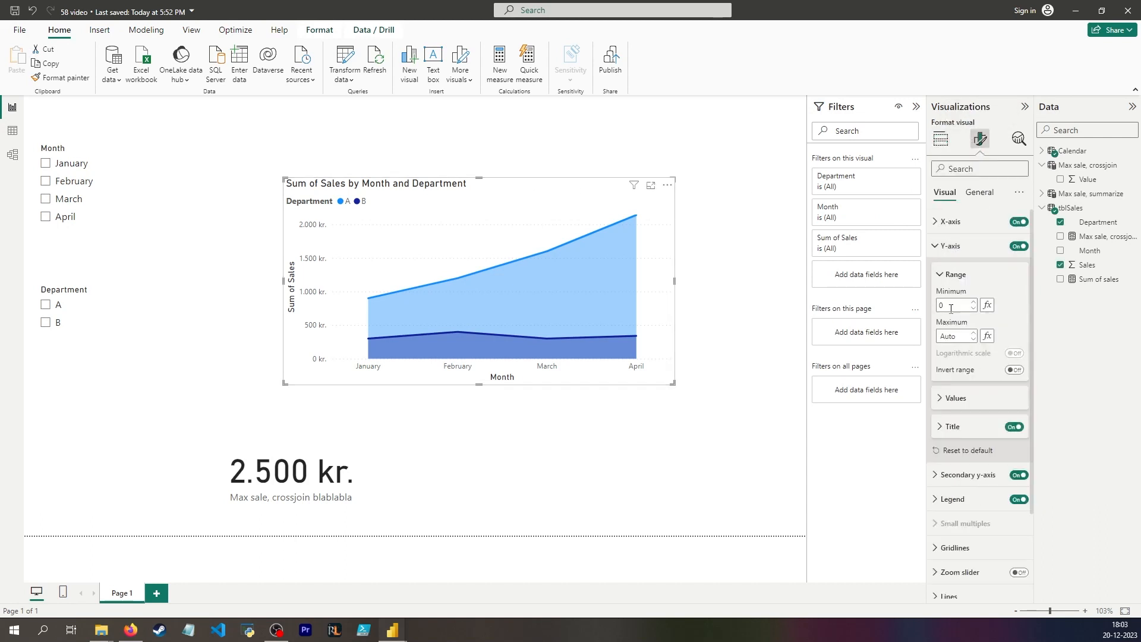
left_click(987, 336)
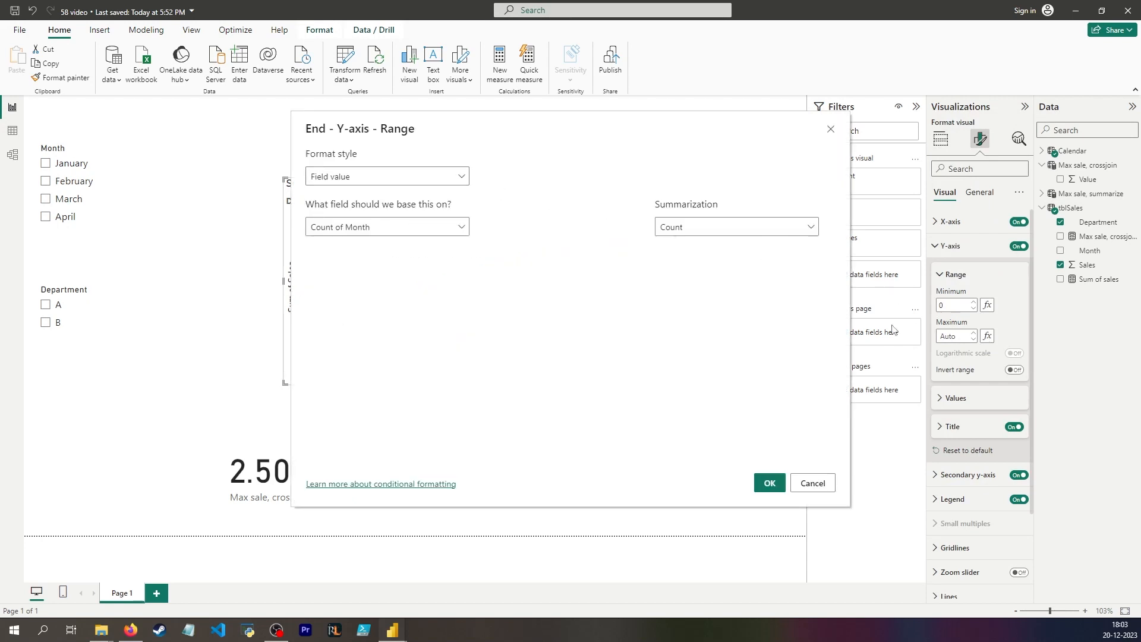
left_click(404, 227)
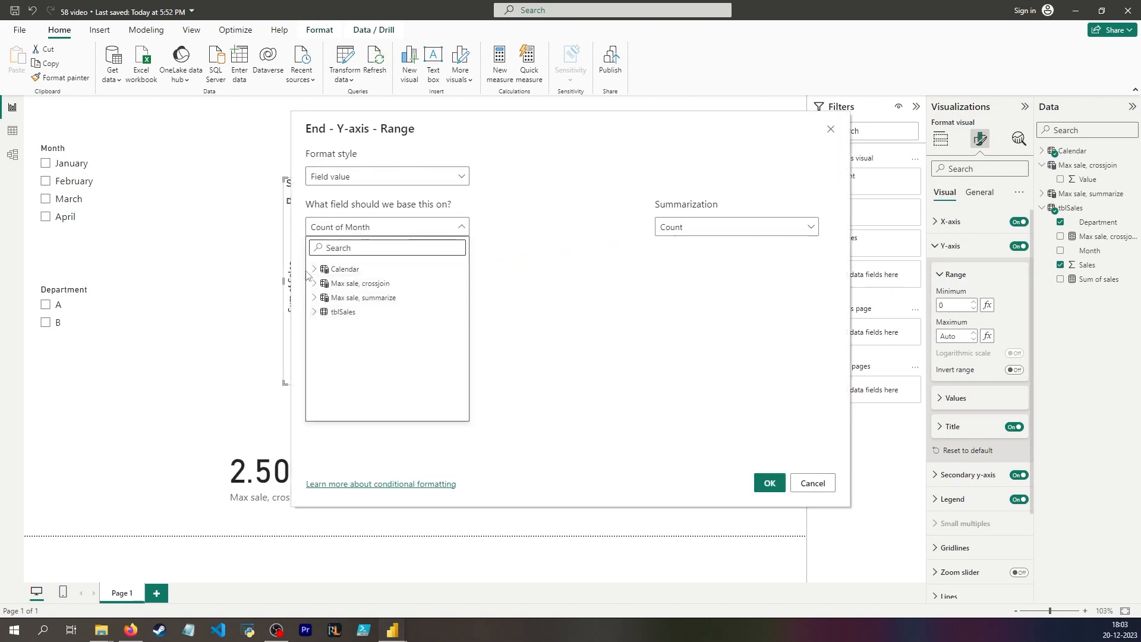
left_click(324, 313)
left_click(375, 341)
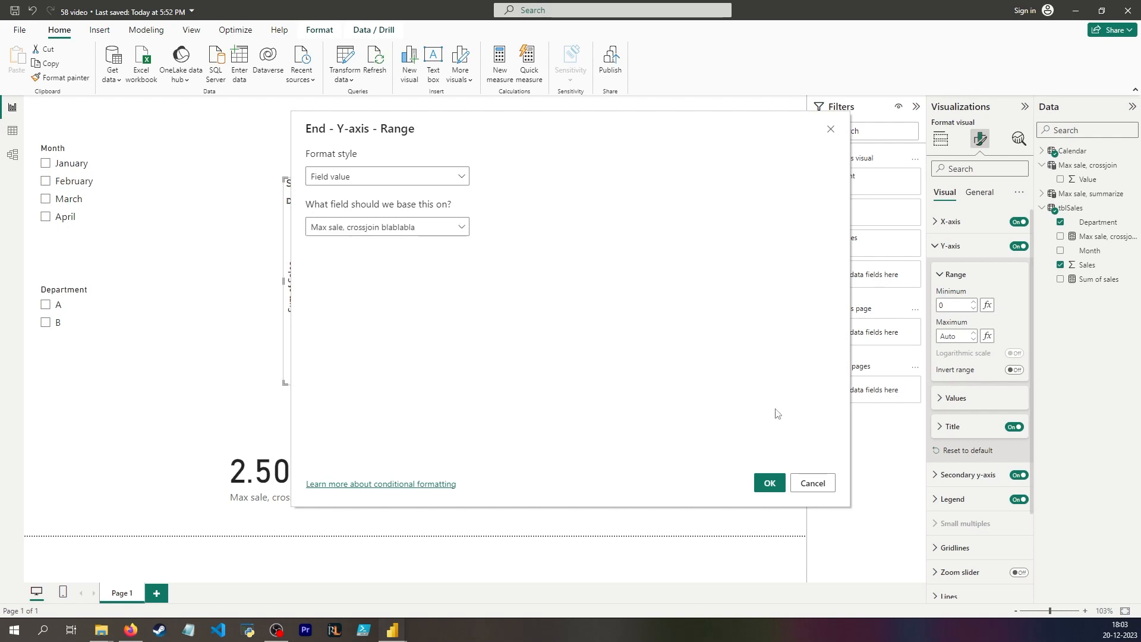
left_click(769, 483)
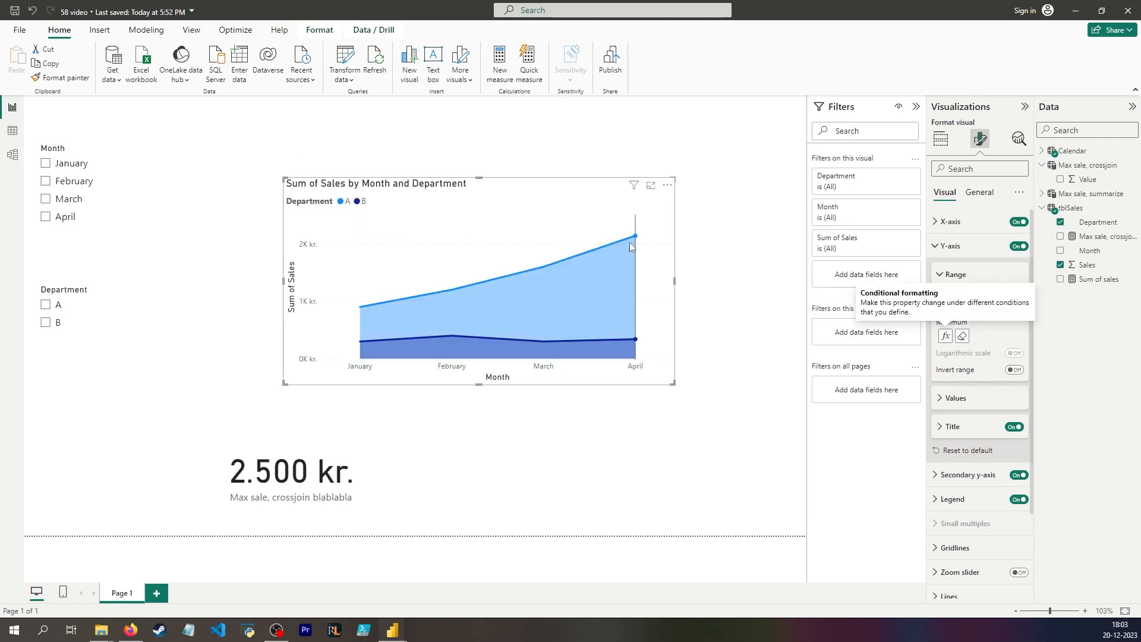
- Check the chart's dynamic Y-axis maximum with February and March selected, then January and February, inspecting the last month's sales each time
left_click(74, 204)
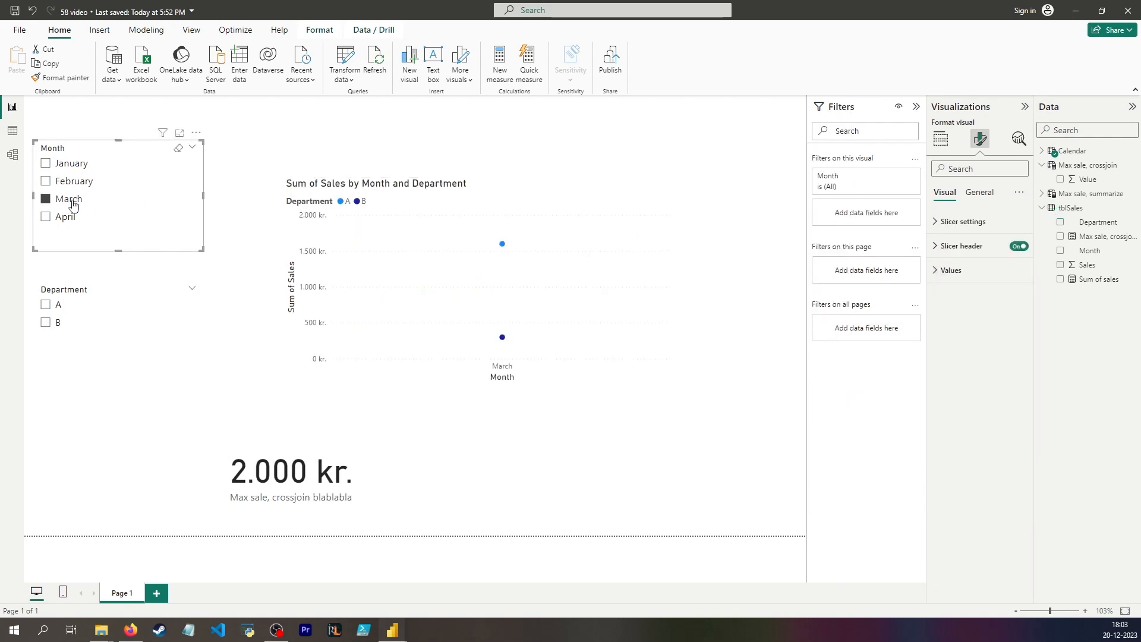
left_click(71, 185, "ctrl")
mouse_move(598, 249)
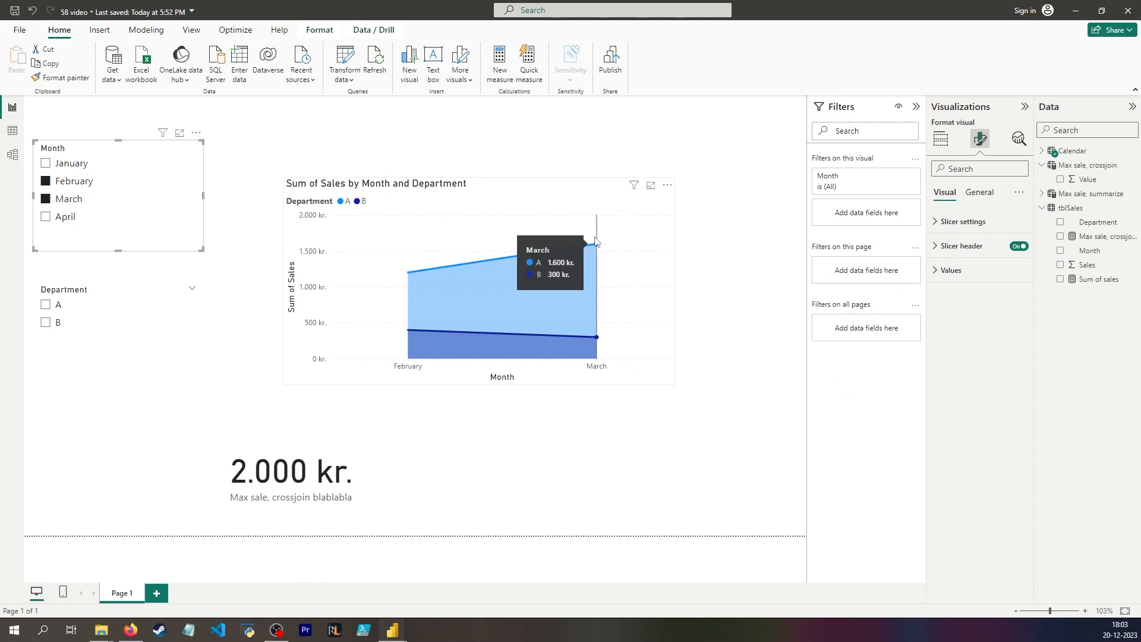
left_click(72, 203)
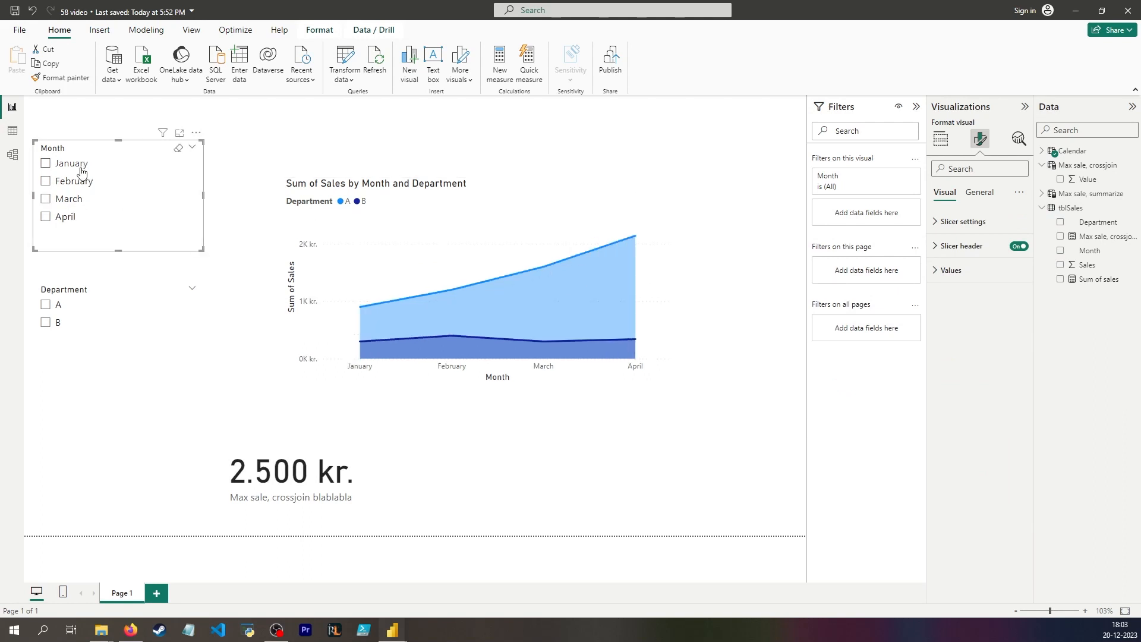
left_click(80, 165)
left_click(81, 182, "ctrl")
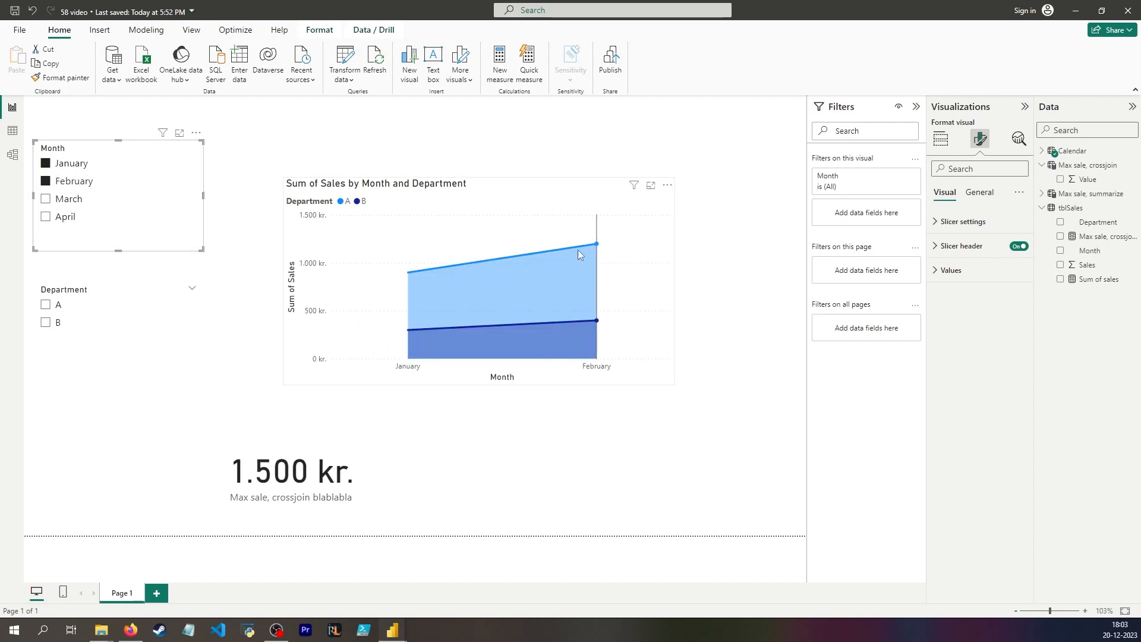
mouse_move(600, 248)
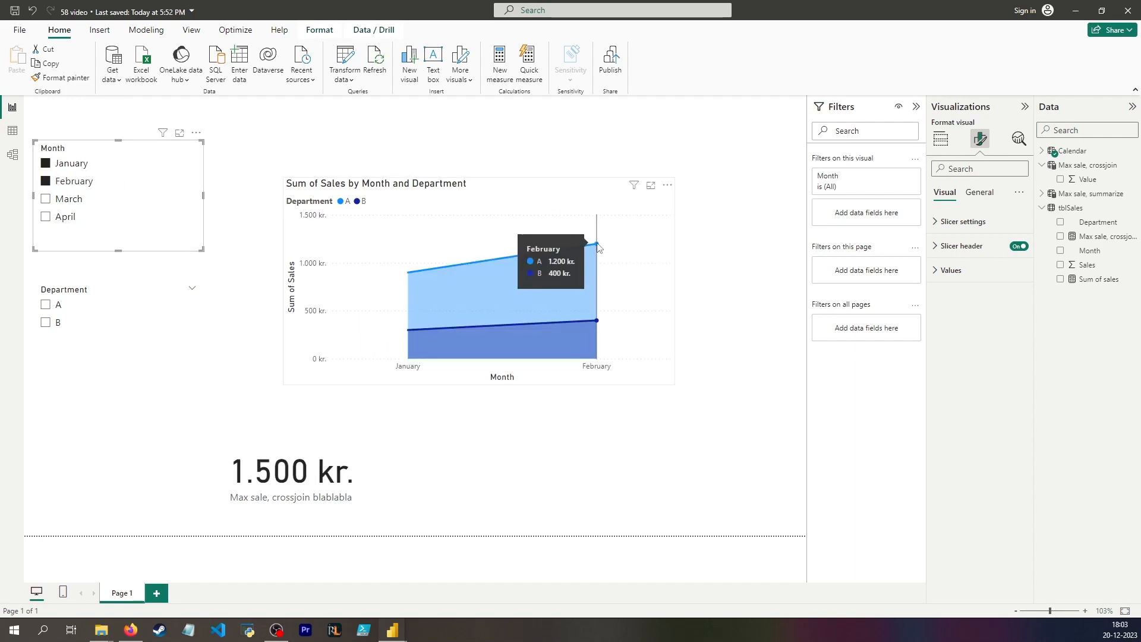
- Try returning the nearest-rounded value, RoundNearestX, from the Max sale, crossjoin blablabla measure
left_click(511, 191)
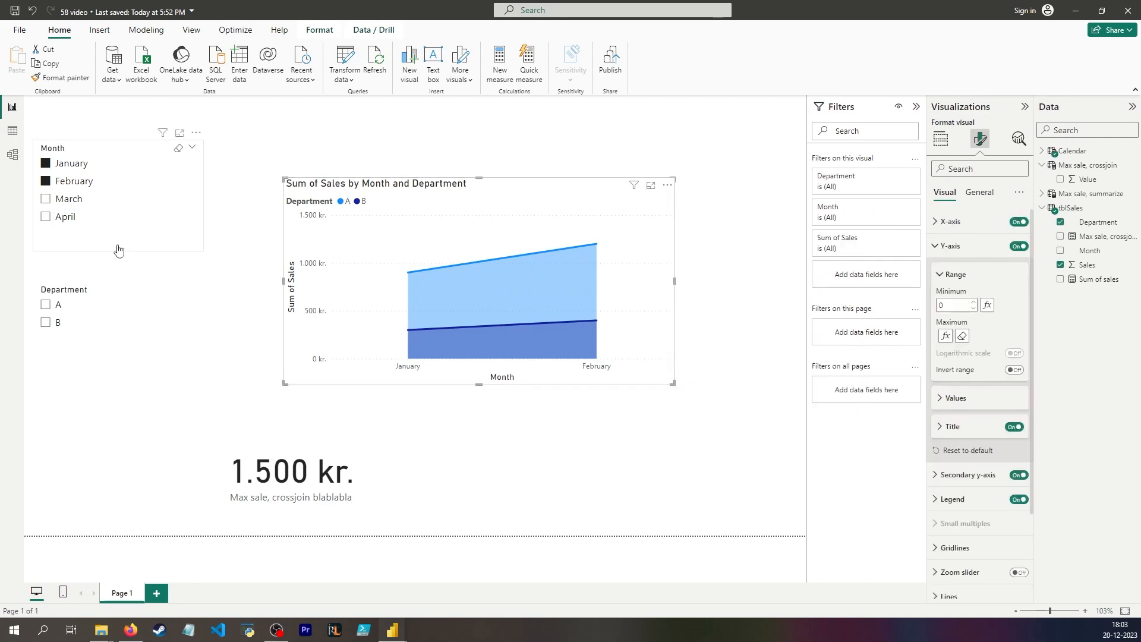
left_click(1104, 236)
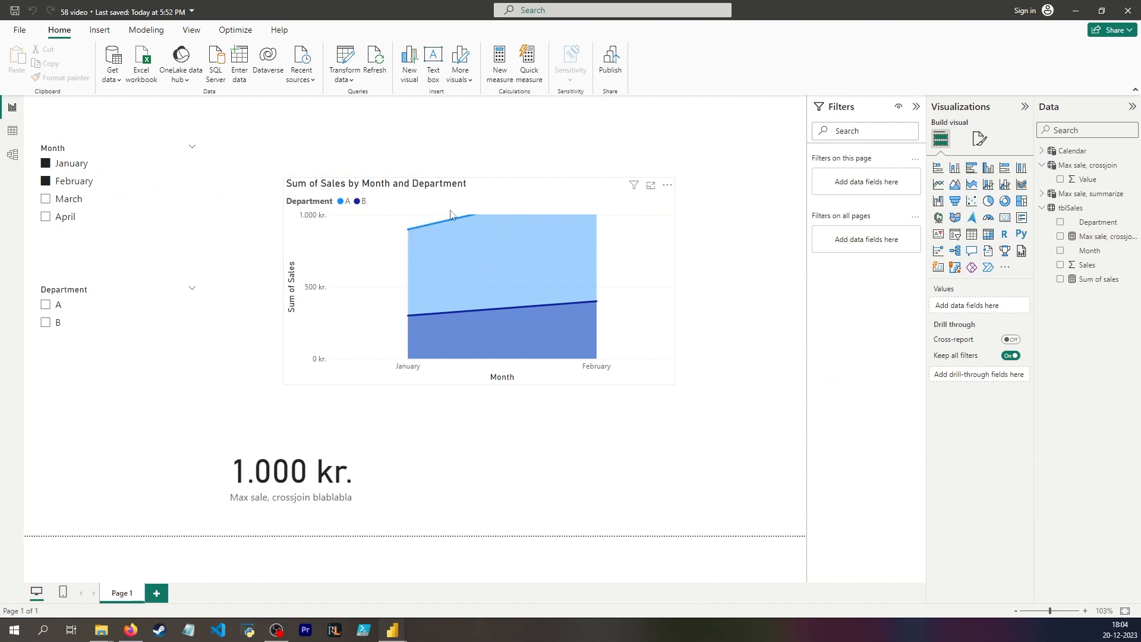
- Make the measure return AlwaysRoundUp again and check February's department sales against the chart's Y-axis maximum
left_click(1097, 237)
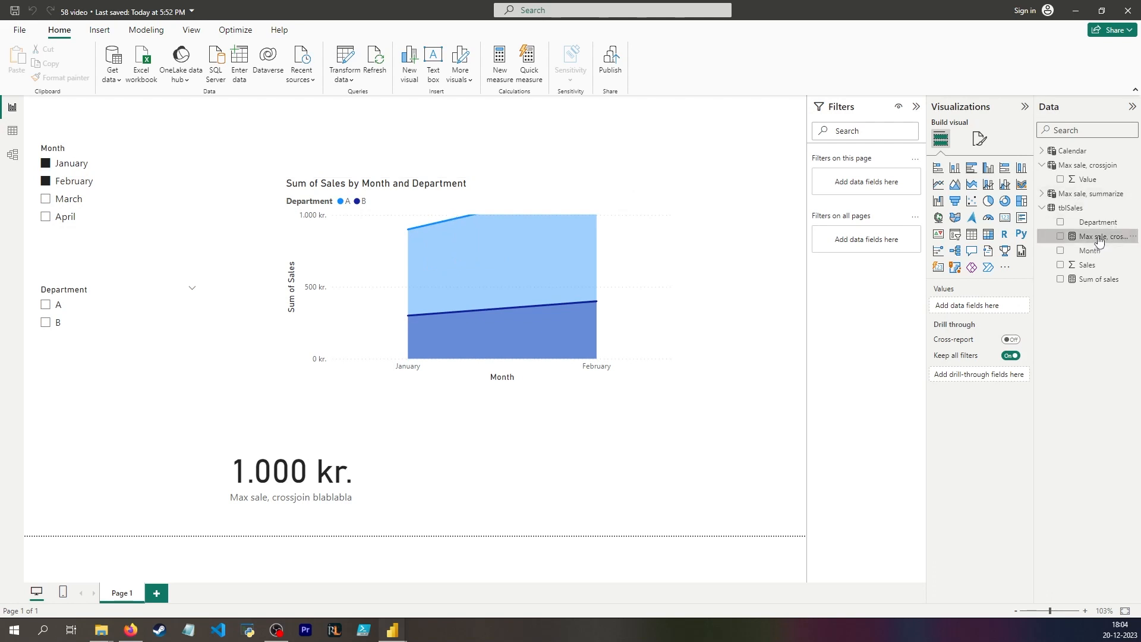
double_click(118, 222)
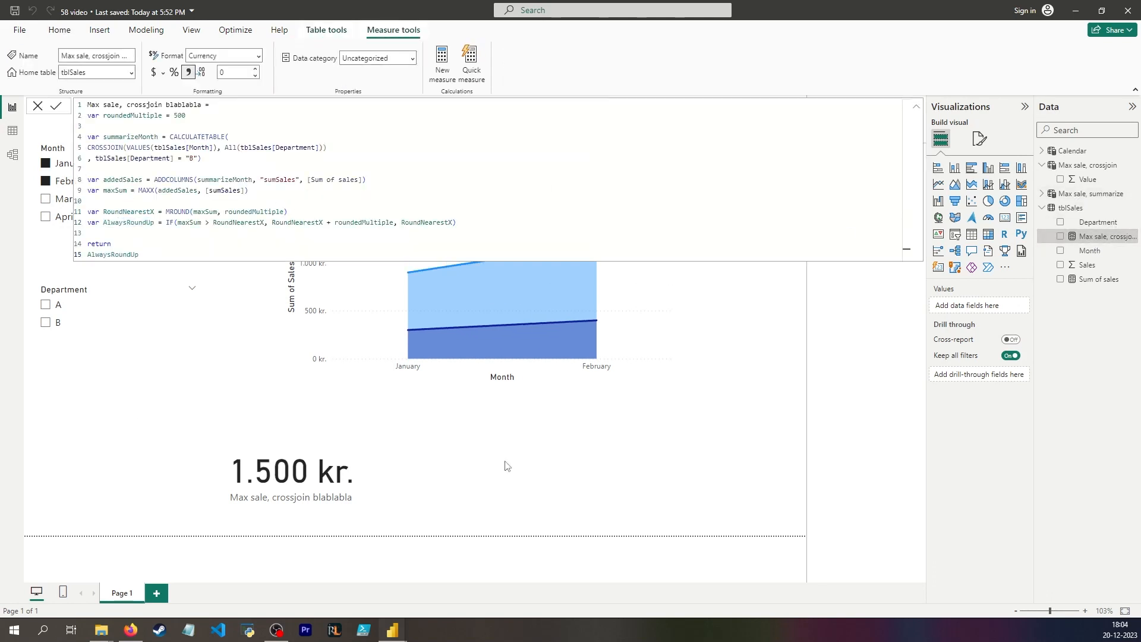
left_click(507, 465)
mouse_move(597, 243)
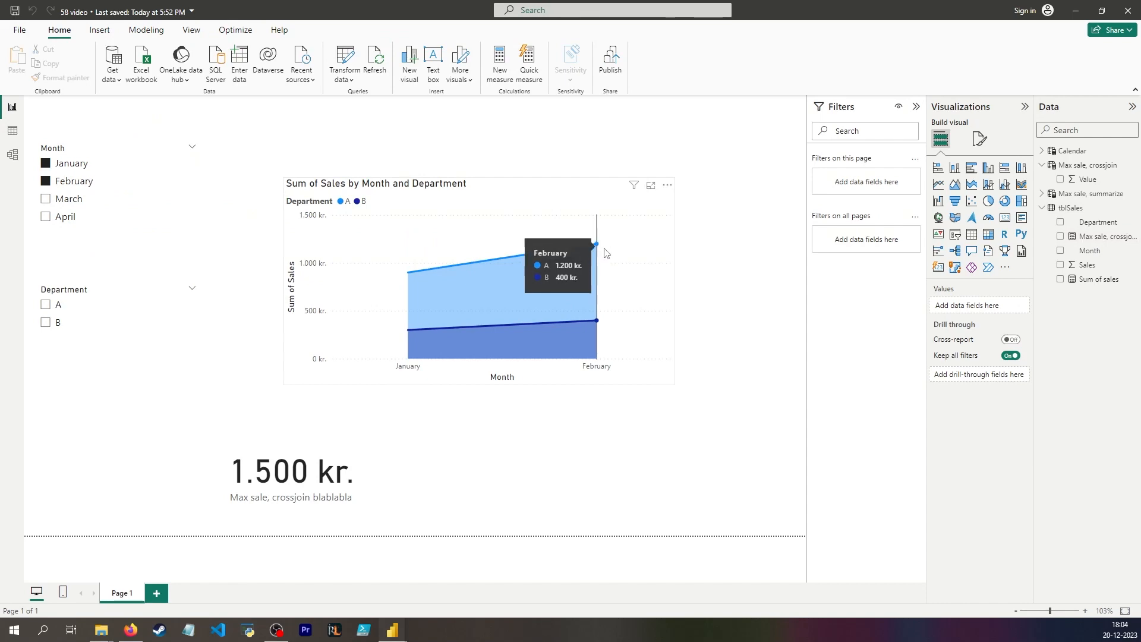